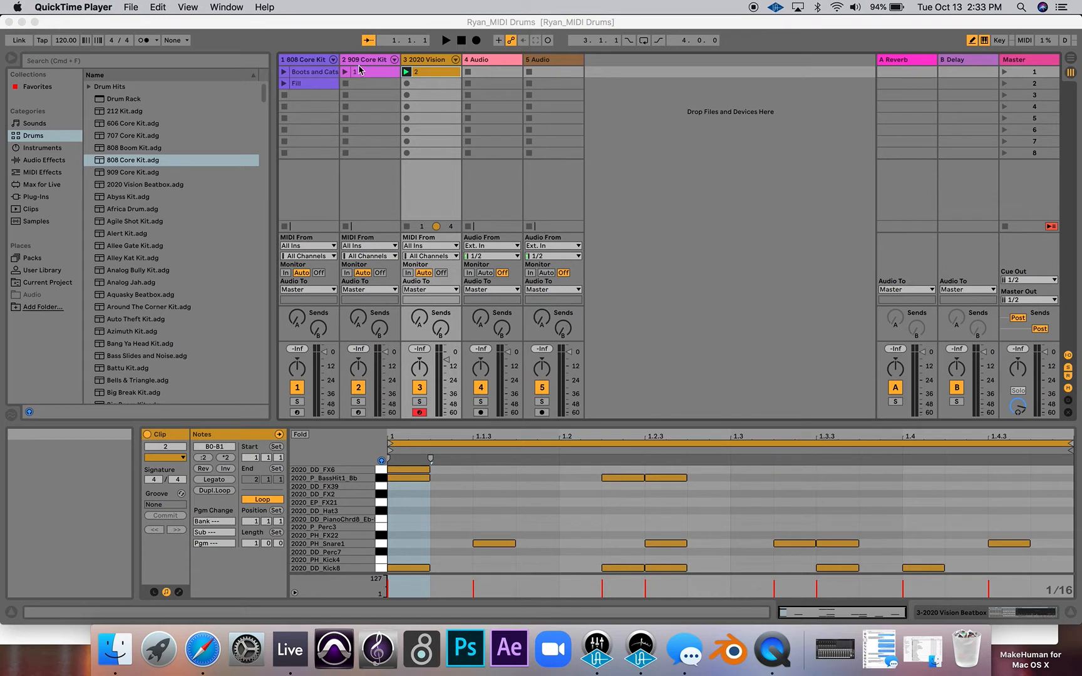
- Review the MIDI note patterns of the clips on the 808 Core Kit, 909 Core Kit and 2020 Vision tracks
{"action": "left_click", "coordinate": [319, 76]}
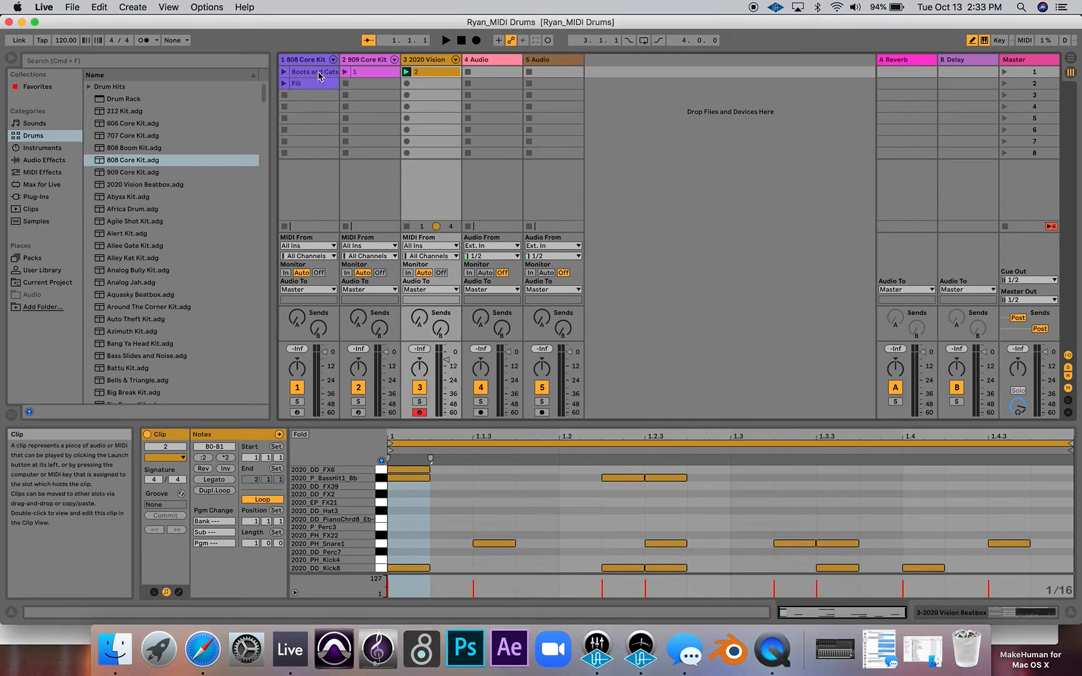
{"action": "left_click", "coordinate": [318, 73]}
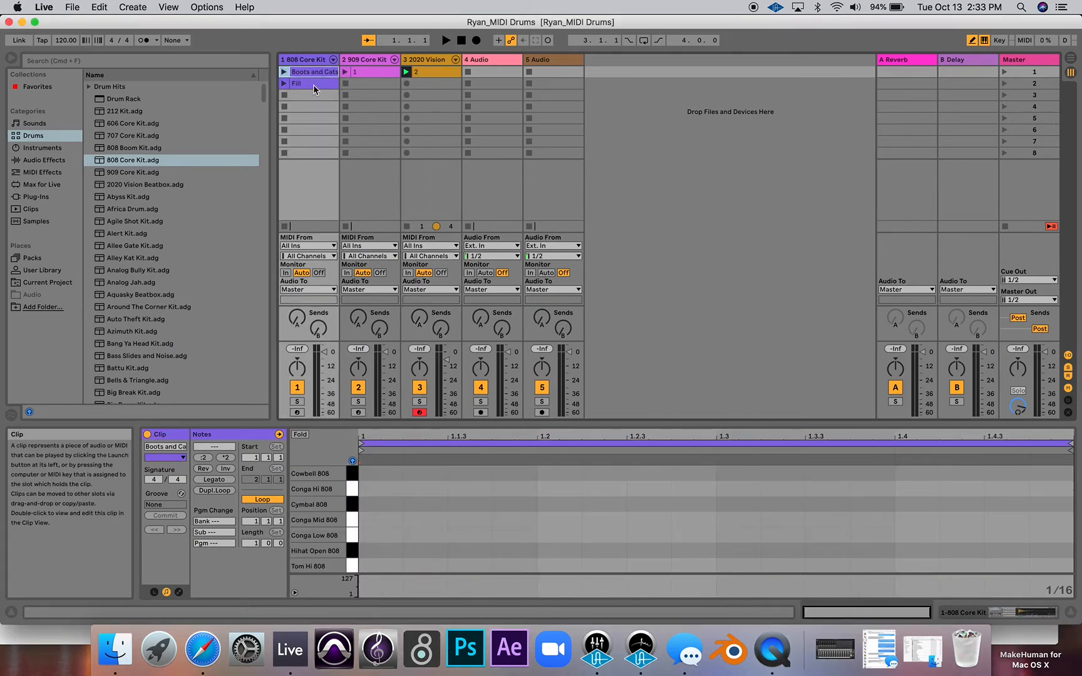
{"action": "left_click", "coordinate": [313, 85]}
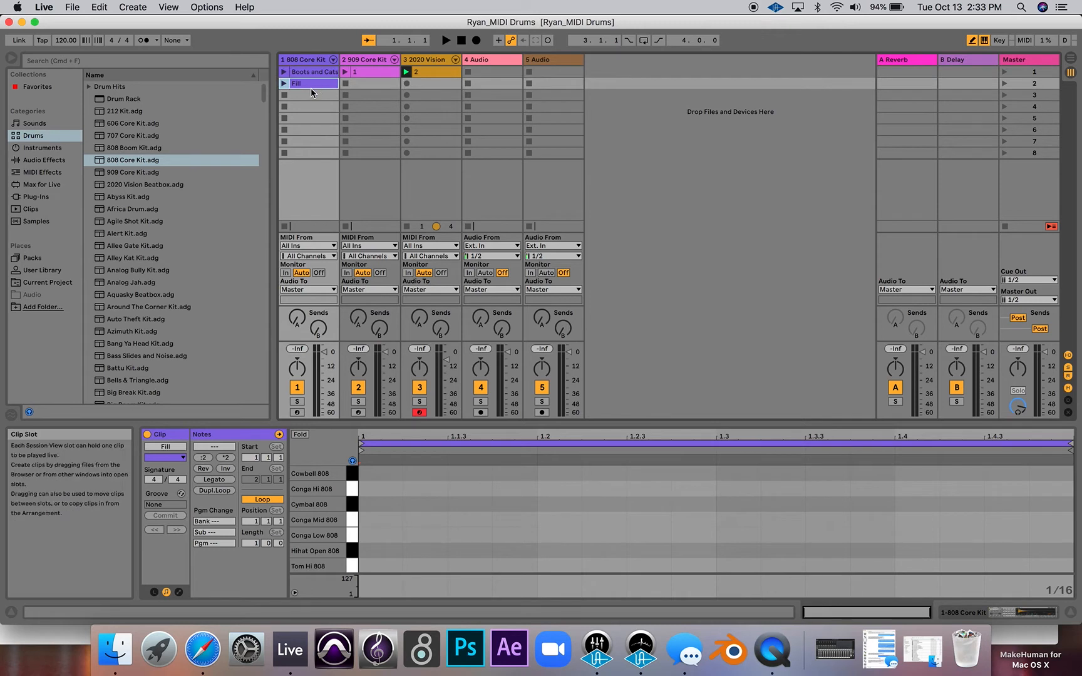
{"action": "left_click", "coordinate": [363, 70]}
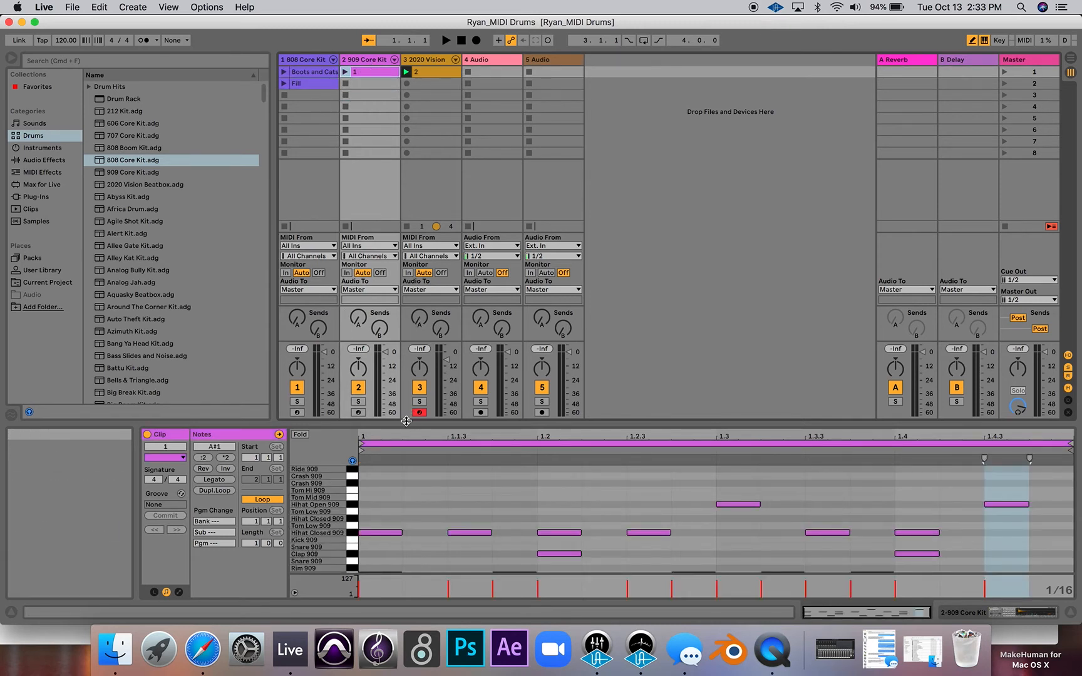
{"action": "left_click_drag", "start_coordinate": [395, 422], "coordinate": [376, 339]}
{"action": "left_click", "coordinate": [431, 73]}
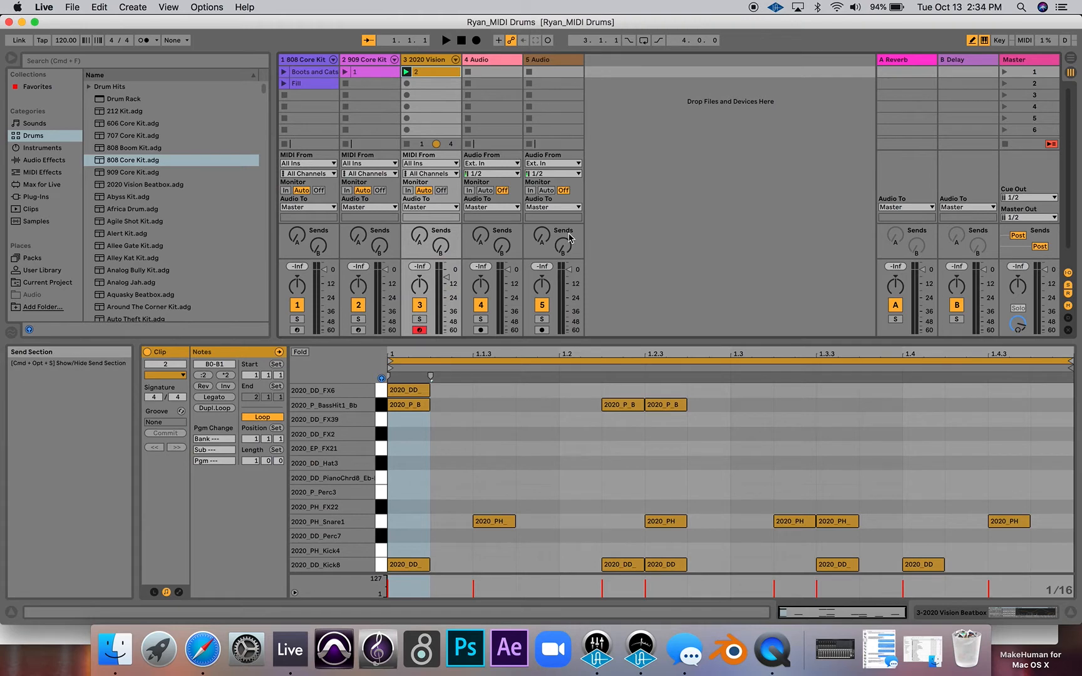
{"action": "left_click_drag", "start_coordinate": [559, 342], "coordinate": [553, 387]}
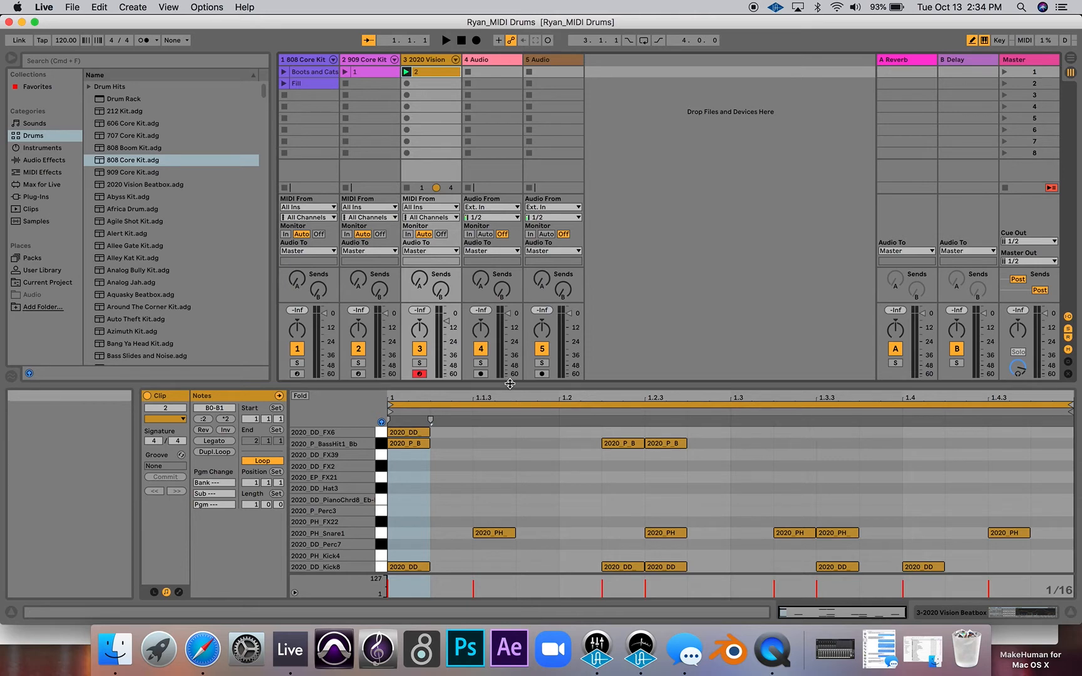
{"action": "left_click_drag", "start_coordinate": [510, 385], "coordinate": [506, 362]}
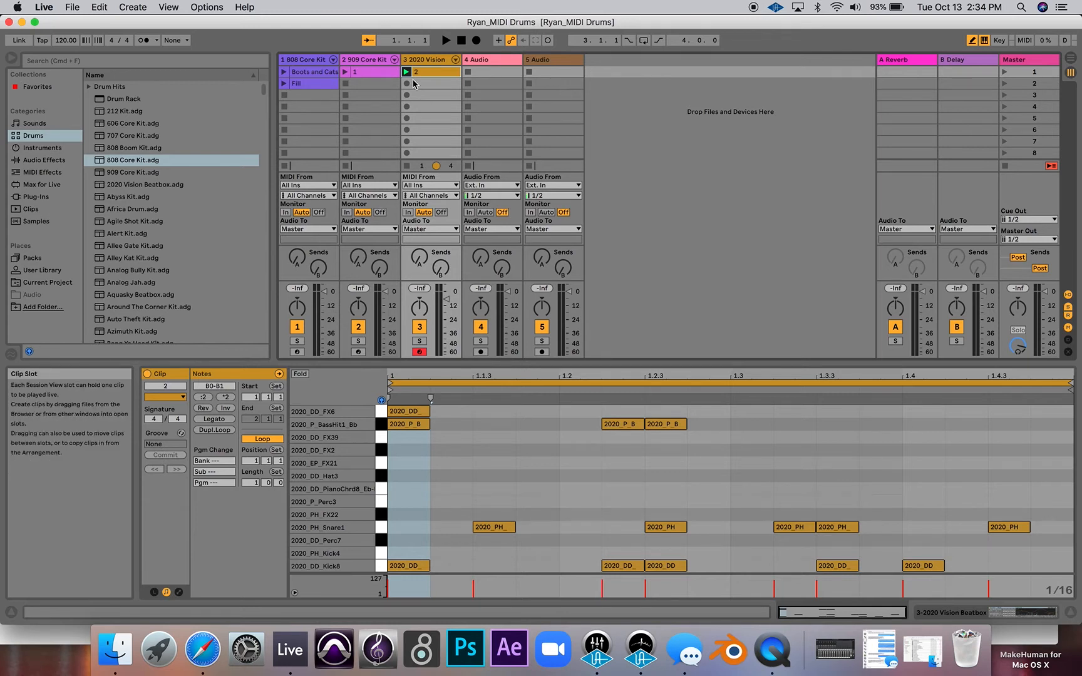
{"action": "left_click", "coordinate": [378, 74]}
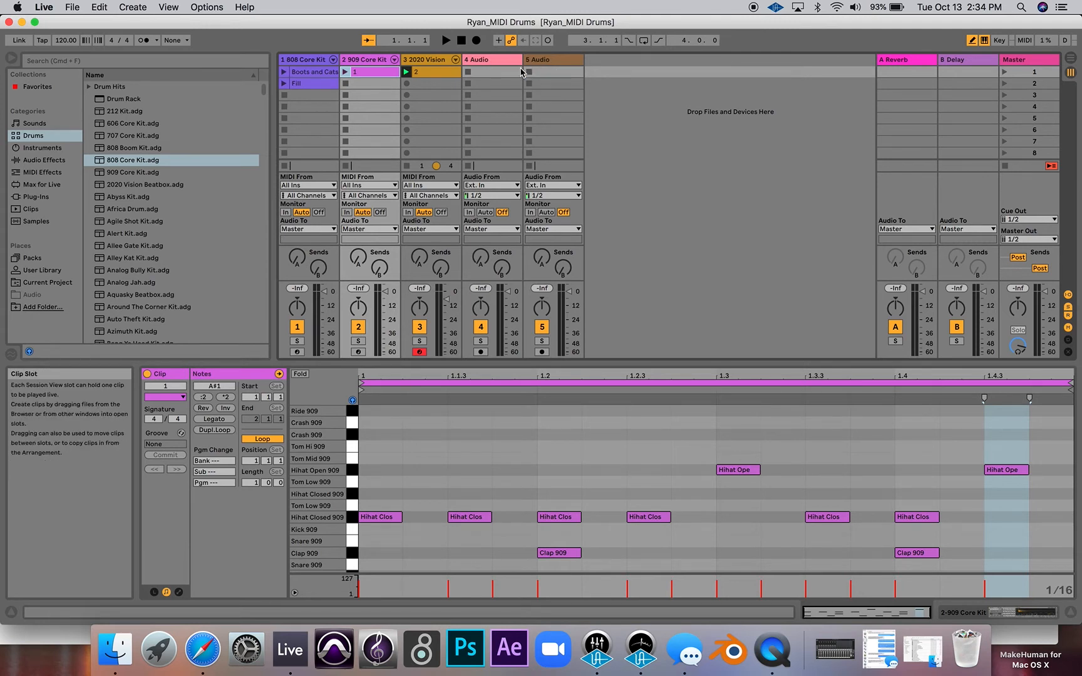
{"action": "left_click", "coordinate": [146, 8]}
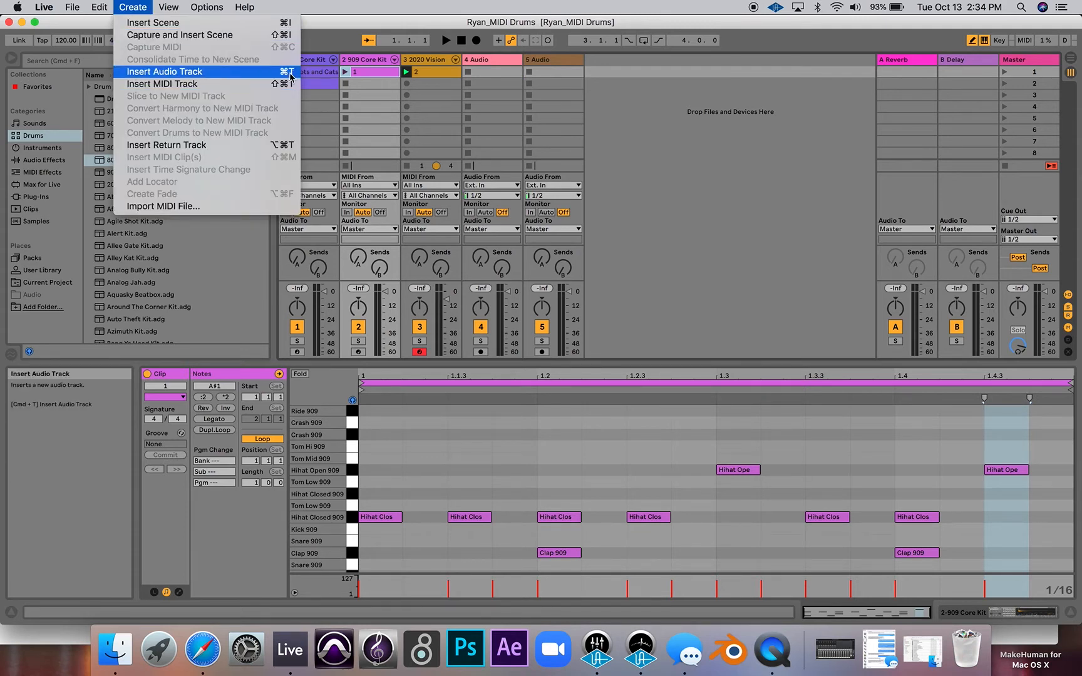
{"action": "left_click", "coordinate": [480, 105]}
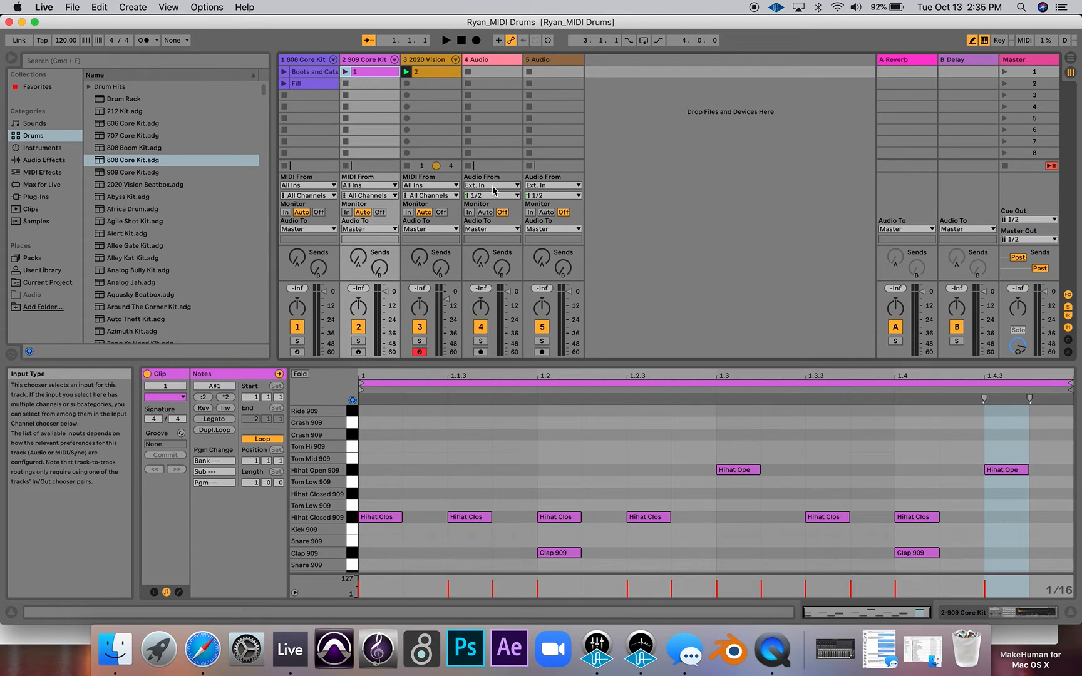
- Route the output of 2-909 Core Kit into the 4 Audio track and arm that track for recording
{"action": "left_click", "coordinate": [493, 185]}
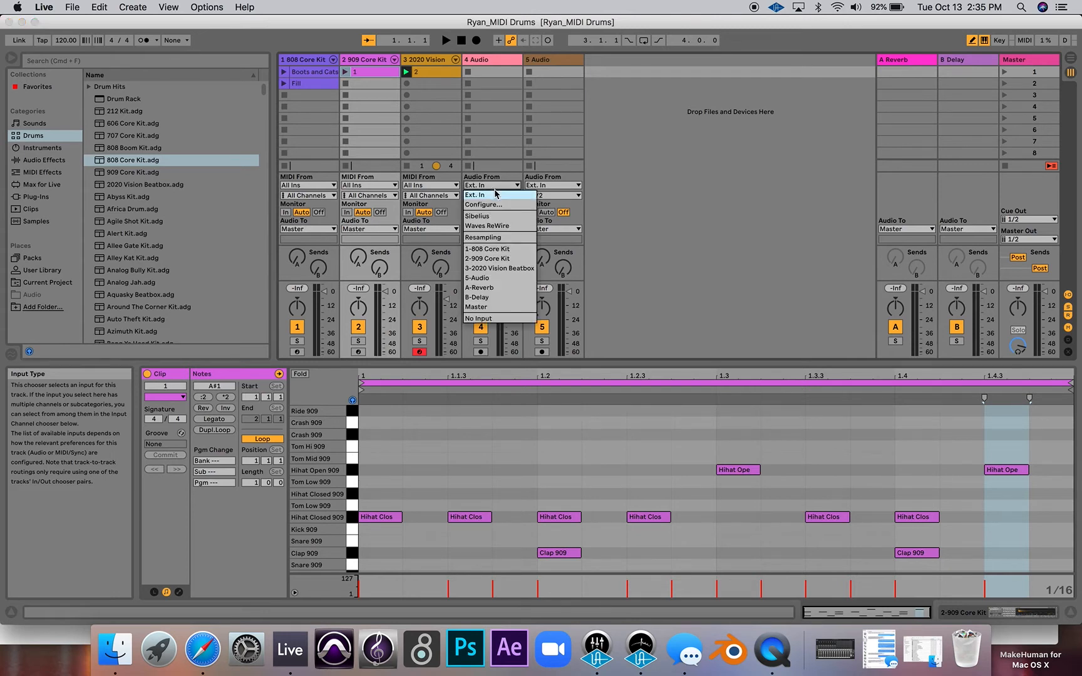
{"action": "left_click", "coordinate": [511, 259]}
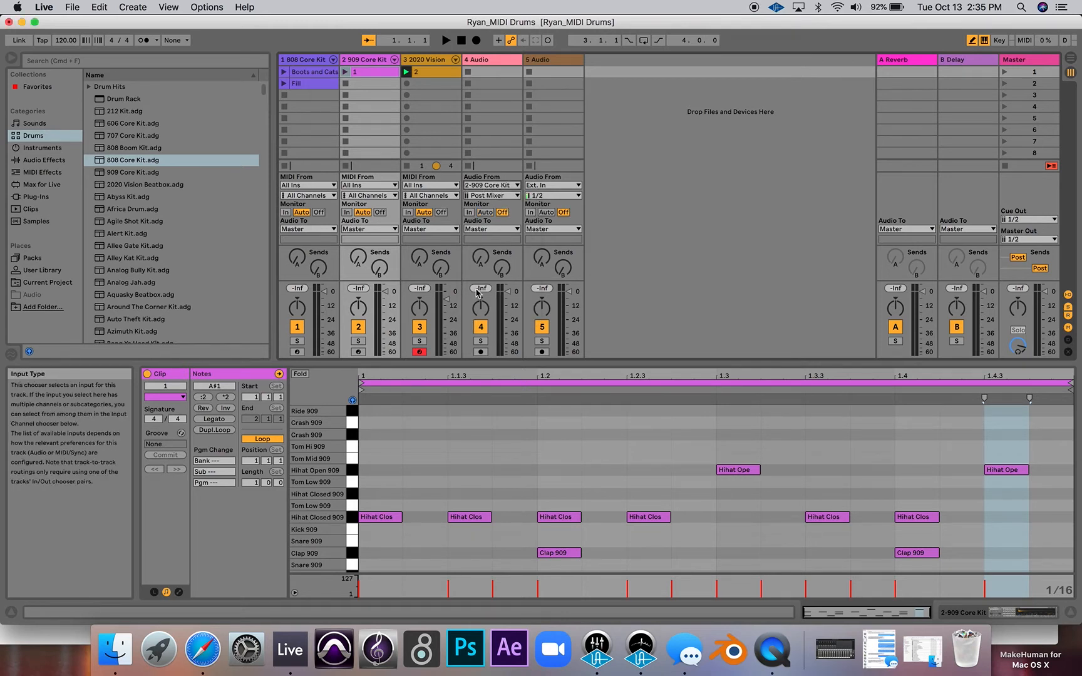
{"action": "left_click", "coordinate": [480, 352]}
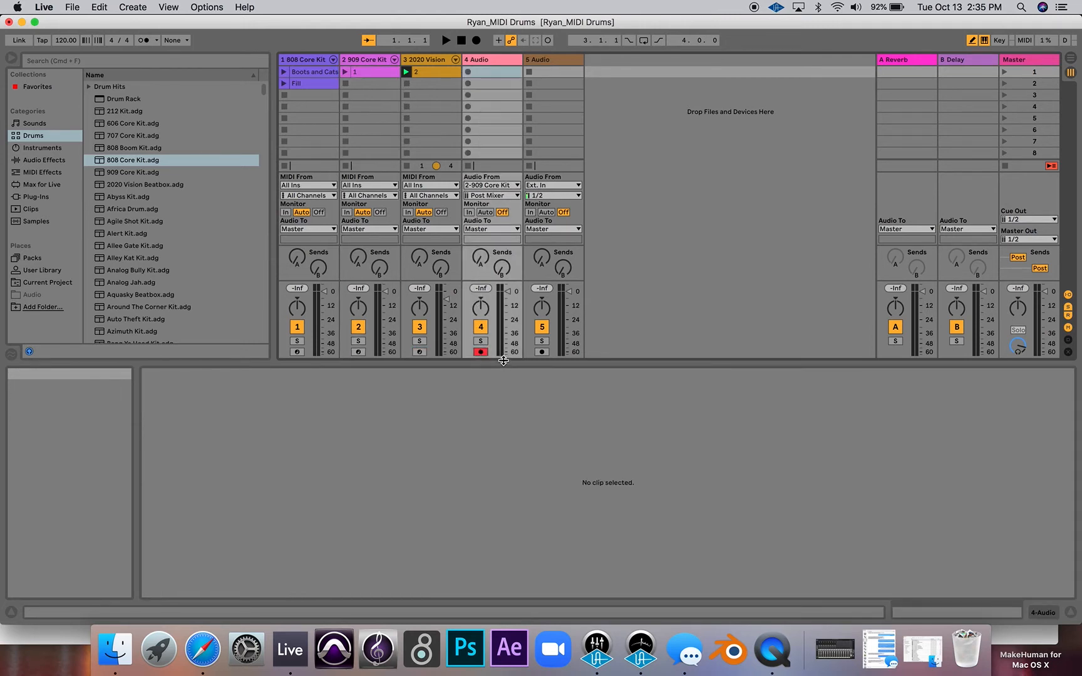
- Stop the active clip on the 2020 Vision track and launch clip 1 on the 909 Core Kit track
{"action": "left_click_drag", "start_coordinate": [503, 360], "coordinate": [503, 402]}
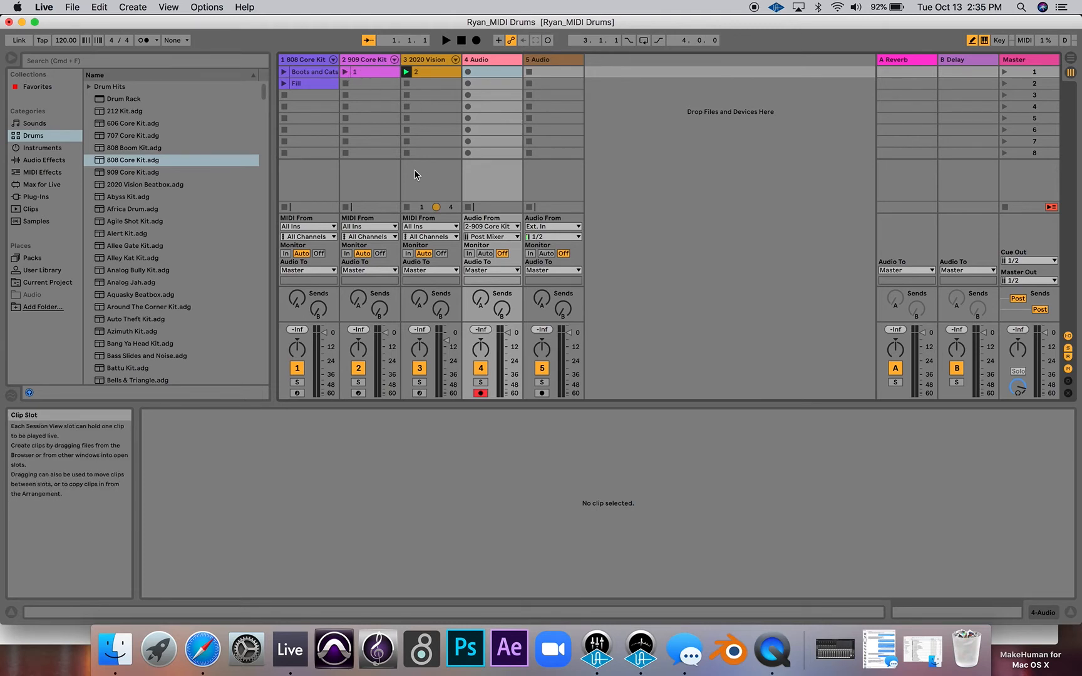
{"action": "left_click", "coordinate": [407, 153]}
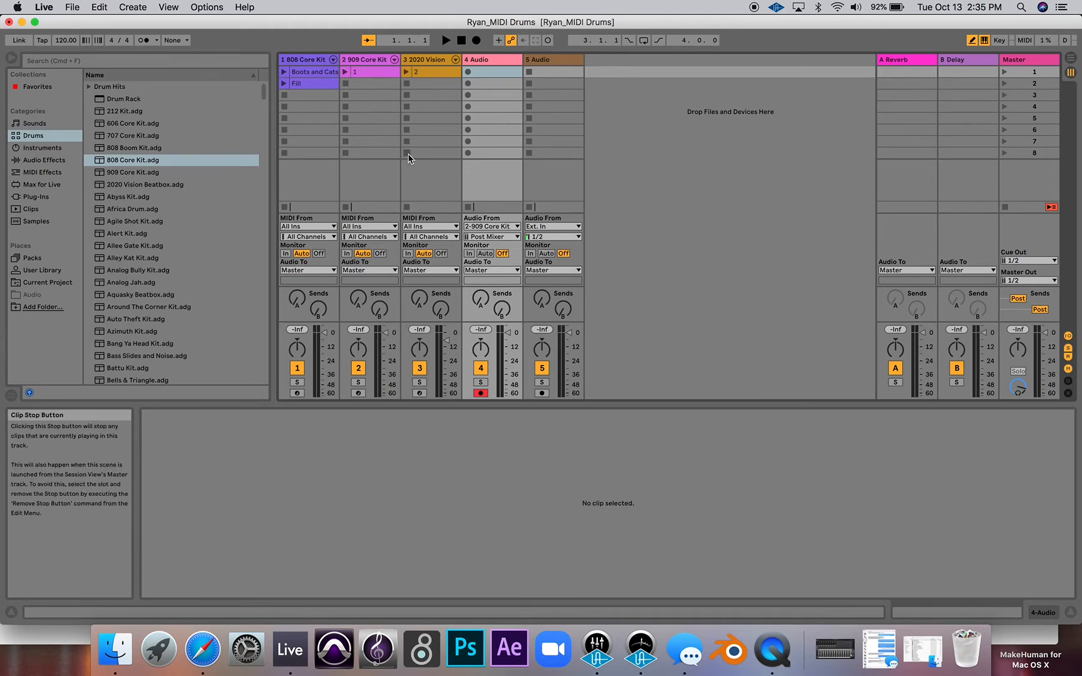
{"action": "left_click", "coordinate": [345, 73]}
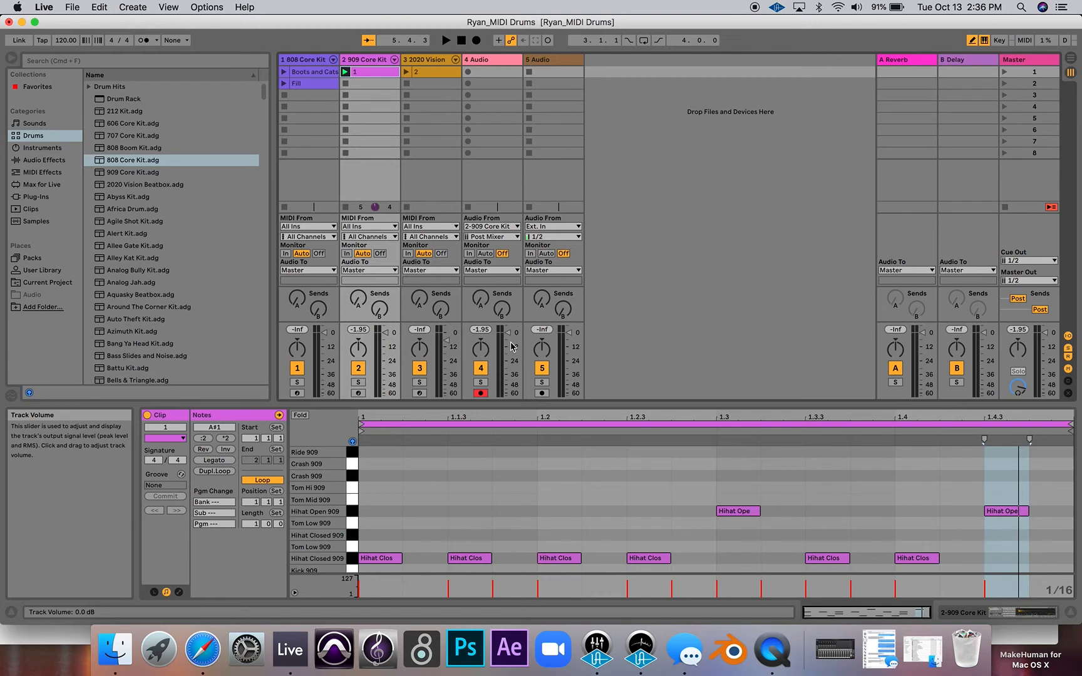
- Switch to the Arrangement View and place the insert marker at 1.1.1 on the 4 Audio track
{"action": "key", "text": "Tab"}
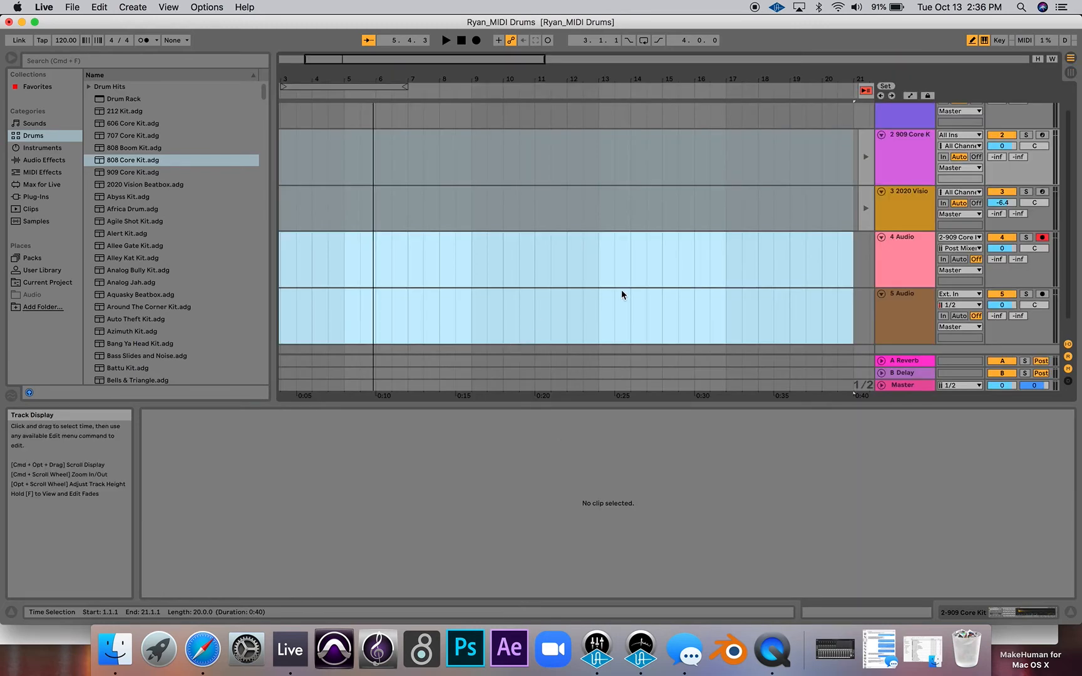
{"action": "left_click_drag", "start_coordinate": [653, 405], "coordinate": [647, 490]}
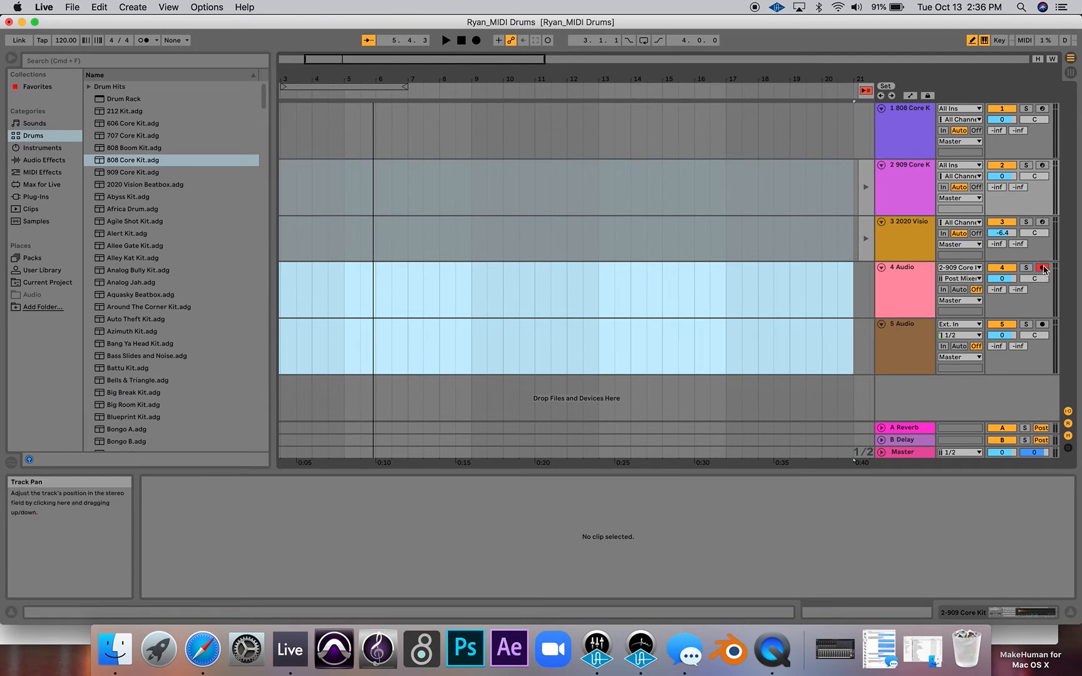
{"action": "left_click", "coordinate": [838, 298]}
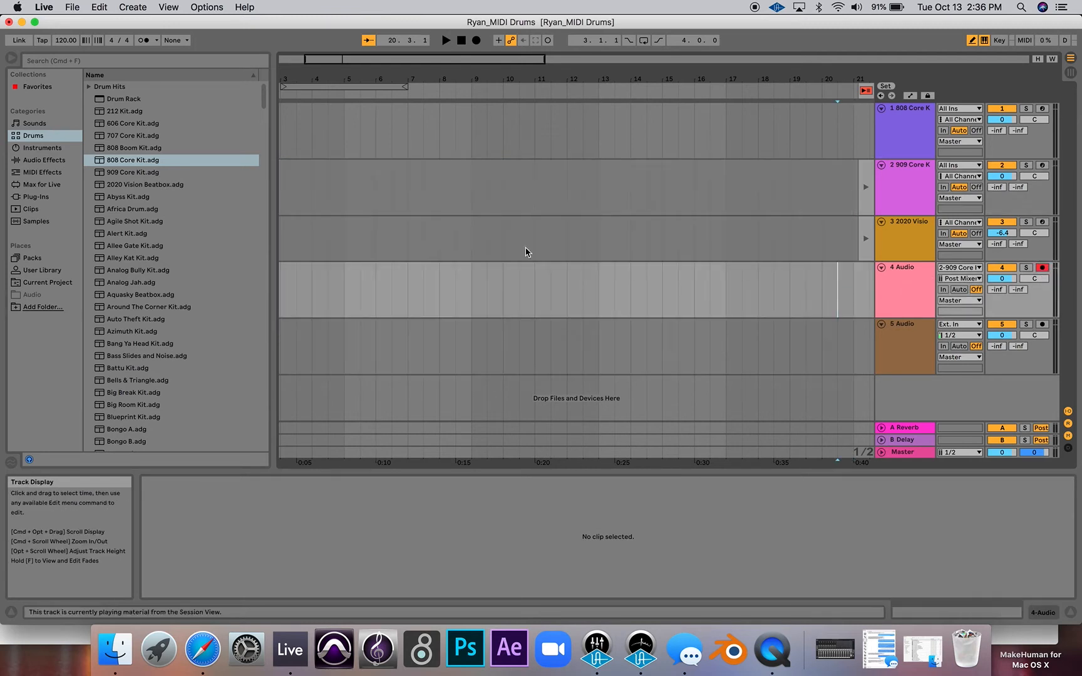
{"action": "scroll", "coordinate": [304, 282], "scroll_direction": "left", "scroll_amount": 3}
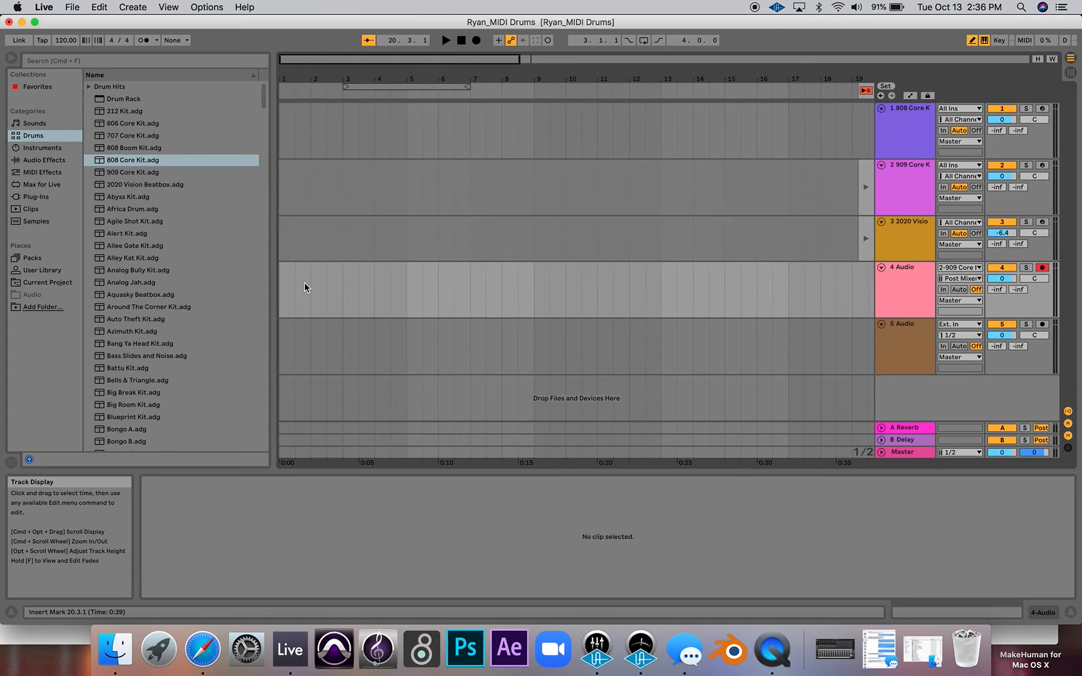
{"action": "left_click", "coordinate": [295, 283]}
{"action": "left_click", "coordinate": [392, 292]}
{"action": "left_click", "coordinate": [410, 292]}
{"action": "left_click", "coordinate": [280, 281]}
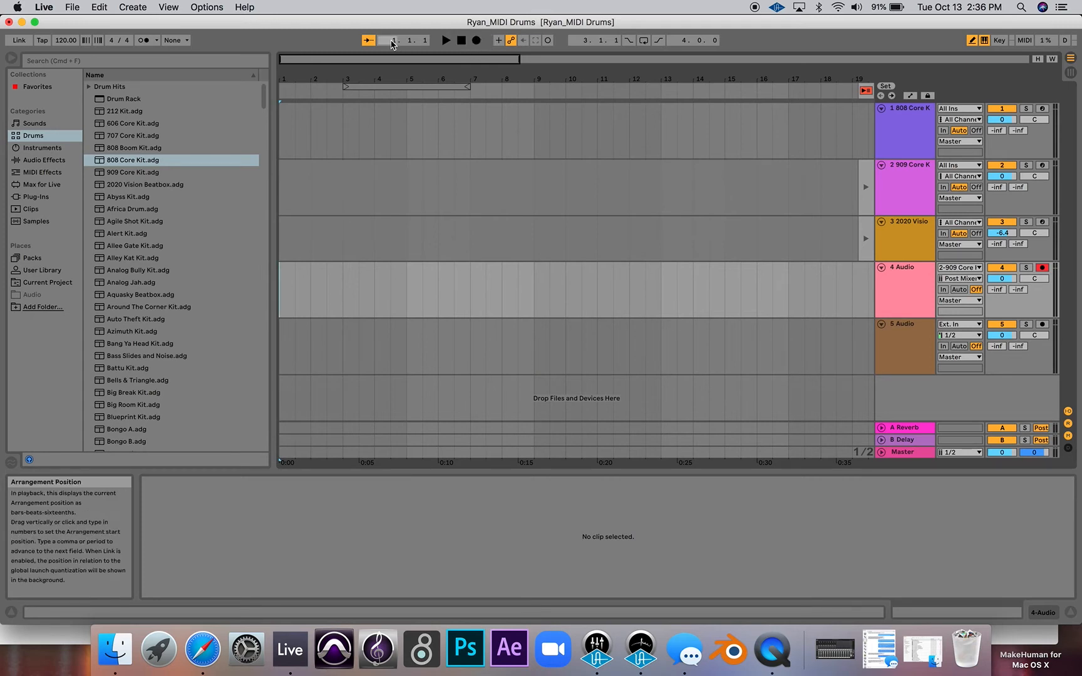
- Turn off playback Follow and set the metronome count-in to None
{"action": "left_click", "coordinate": [370, 42]}
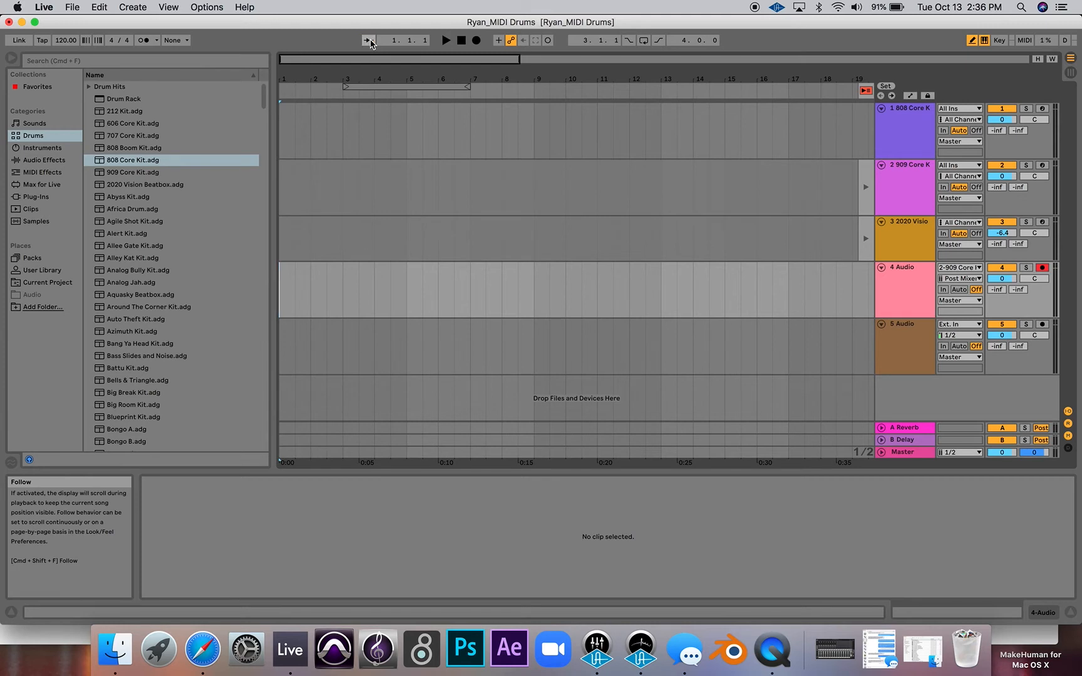
{"action": "left_click", "coordinate": [156, 40]}
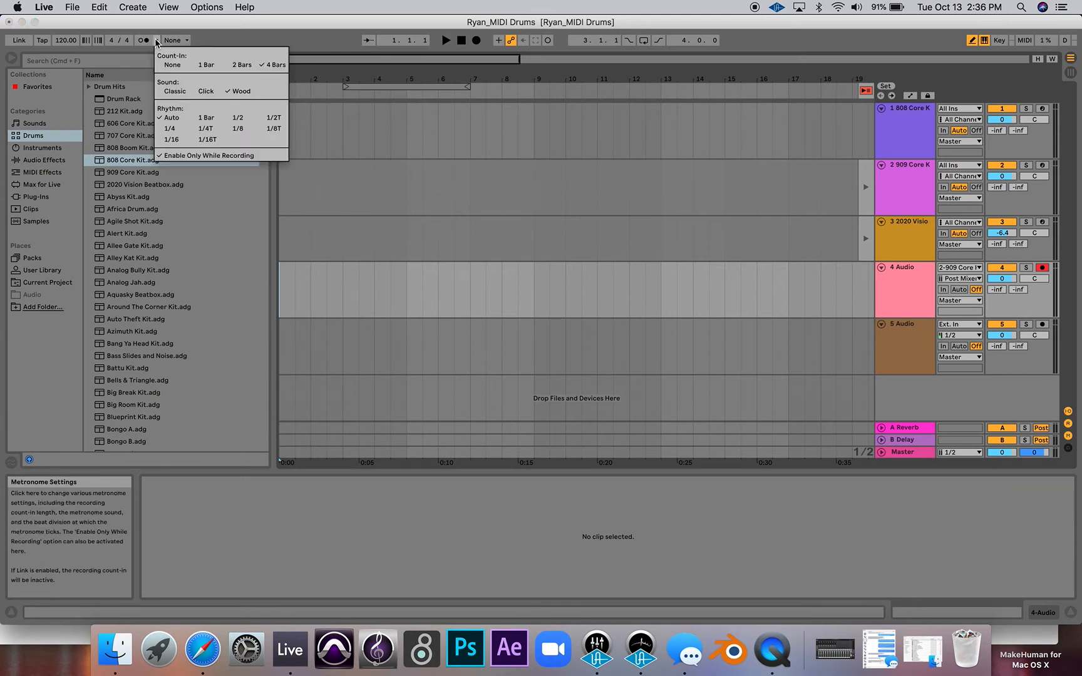
{"action": "left_click", "coordinate": [174, 65]}
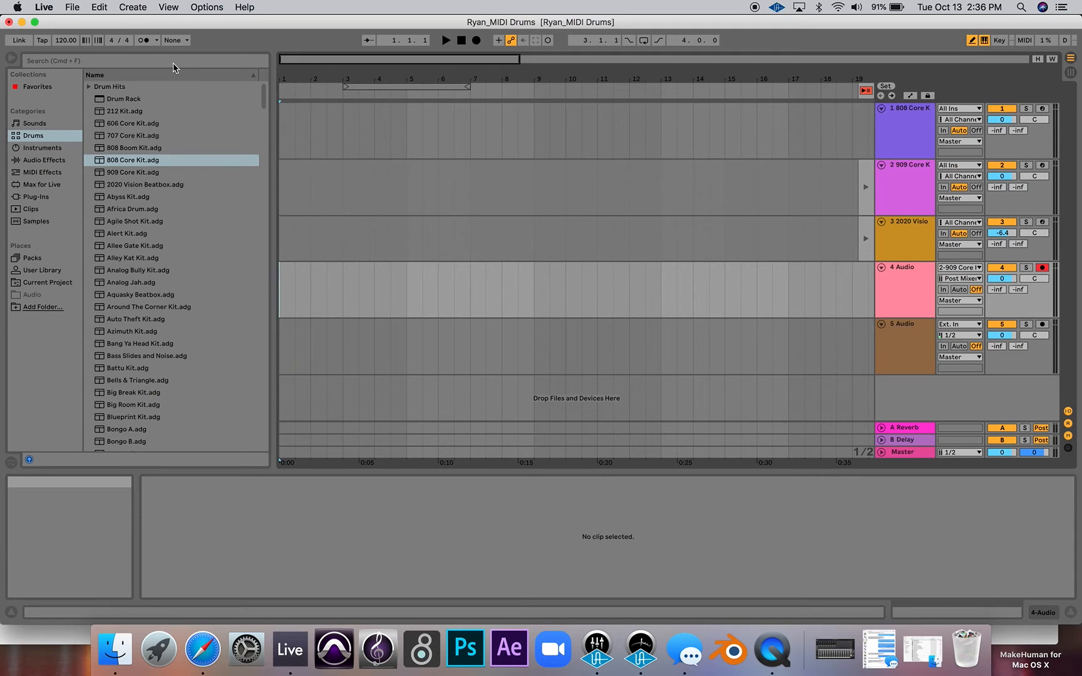
- Record the 909 Core Kit beat onto the 4 Audio track for about six bars, stop, and select a spot at bar 7 in the recording
{"action": "left_click", "coordinate": [478, 42]}
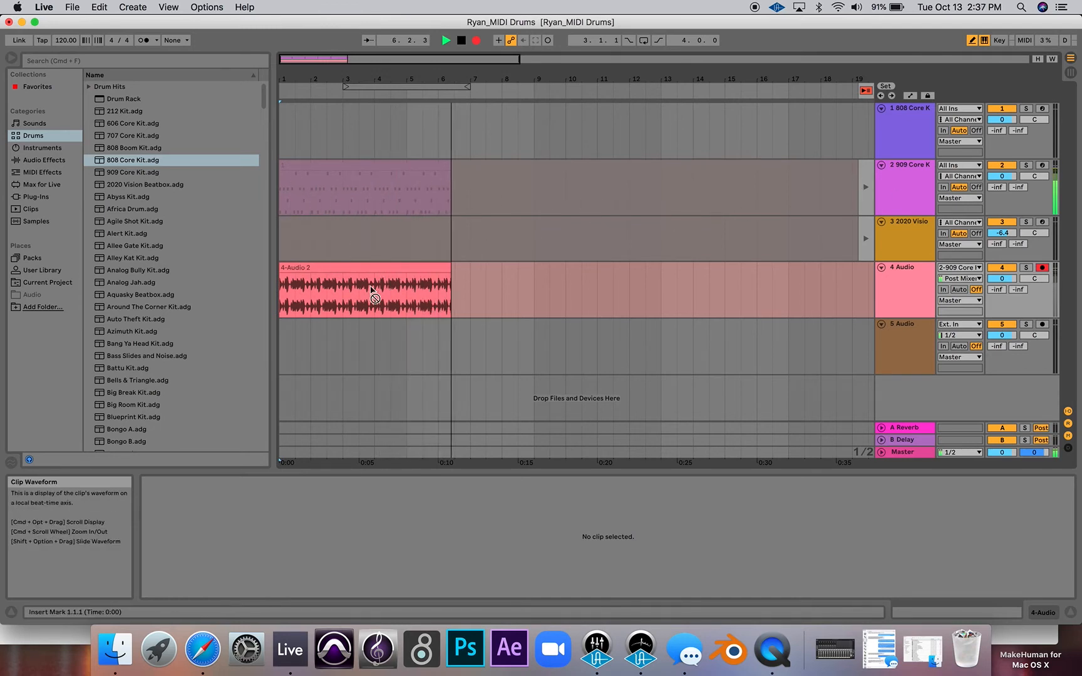
{"action": "key", "text": "space"}
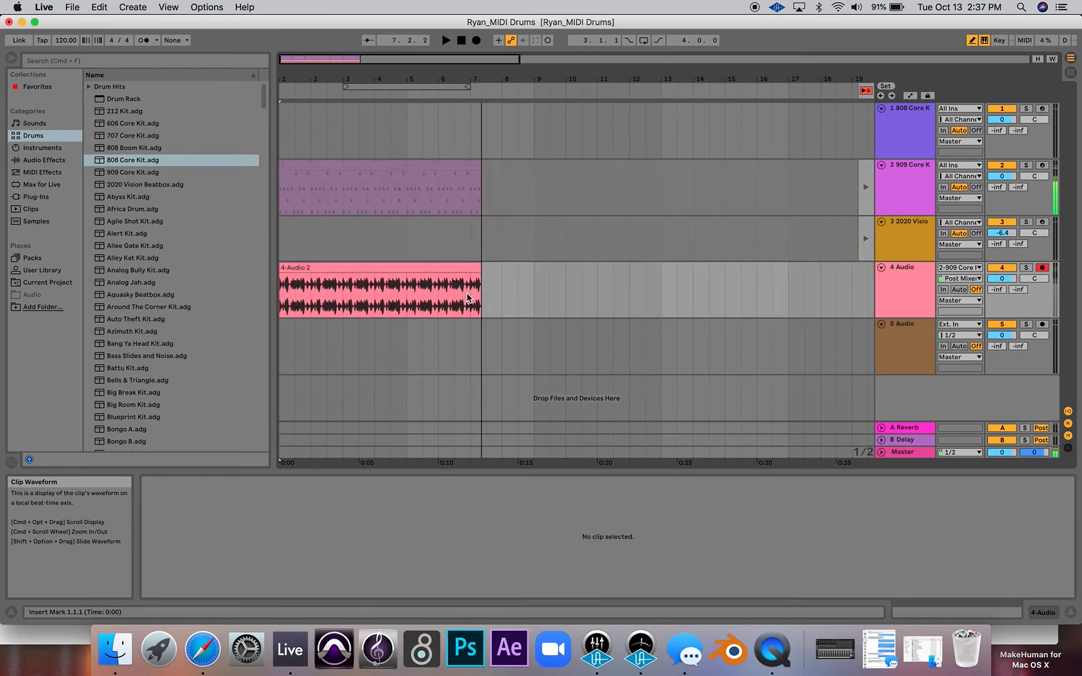
{"action": "left_click", "coordinate": [467, 298]}
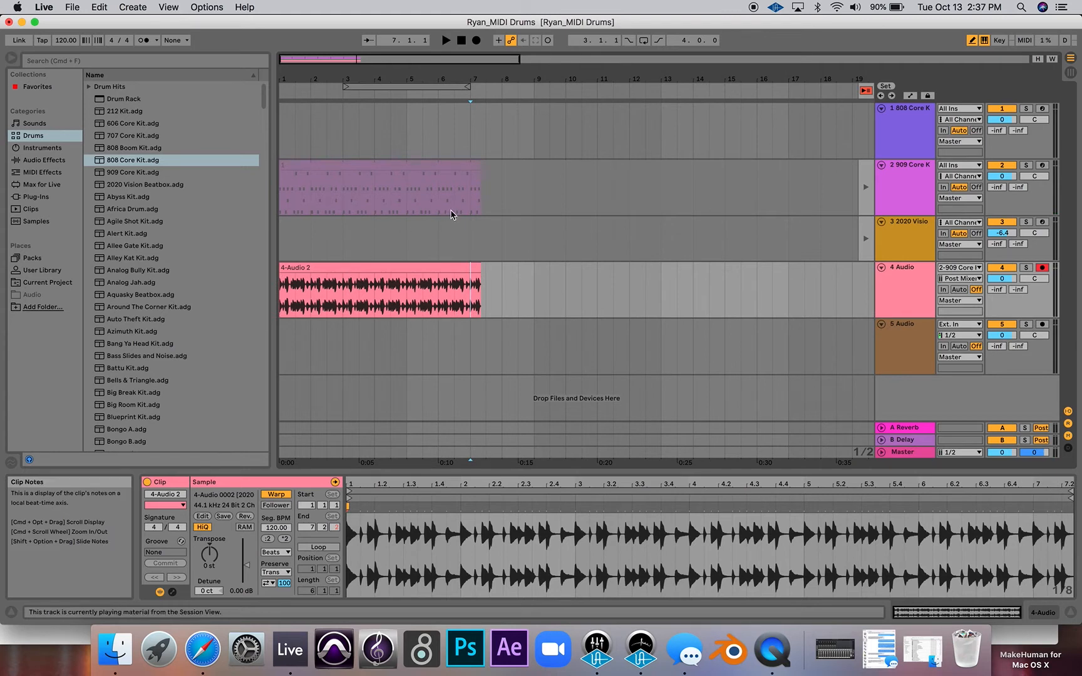
- Return the 909 Core Kit track to its arrangement clip, compare it with the recorded audio, and show the track's drum rack devices
{"action": "left_click", "coordinate": [869, 194]}
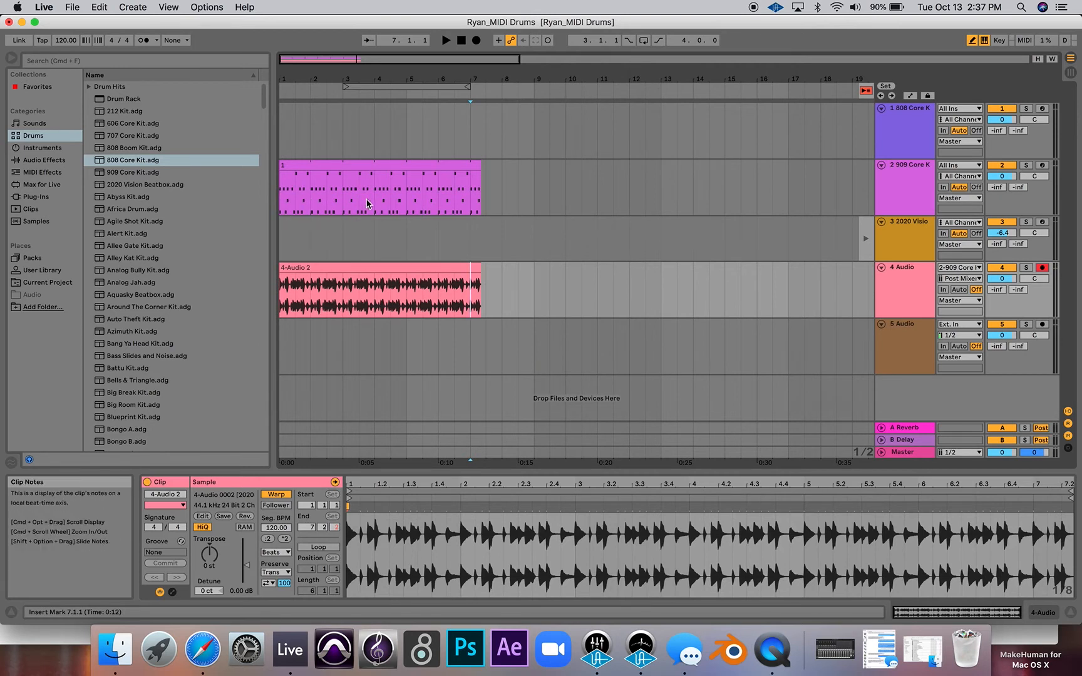
{"action": "scroll", "coordinate": [368, 199], "scroll_direction": "up", "scroll_amount": 5}
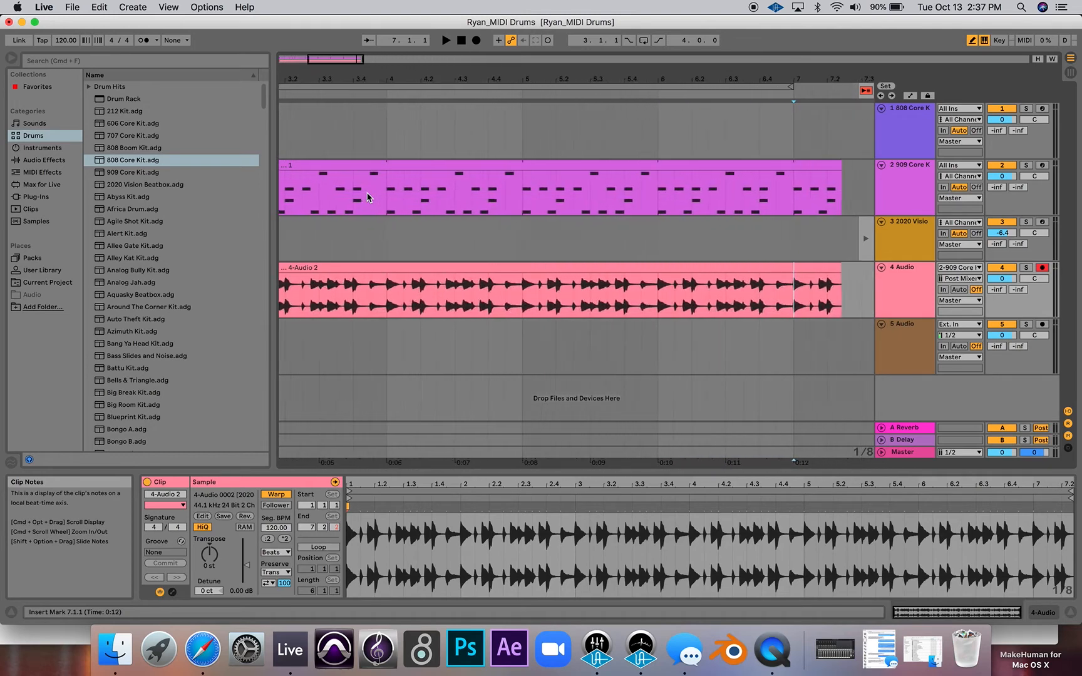
{"action": "scroll", "coordinate": [367, 198], "scroll_direction": "up", "scroll_amount": 2}
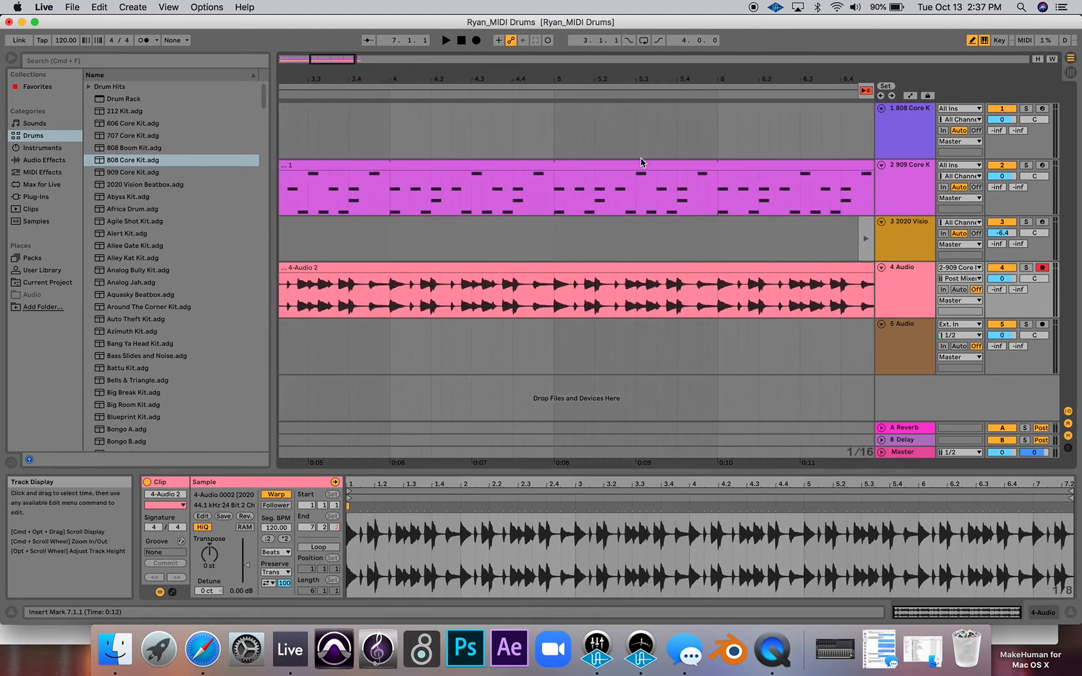
{"action": "left_click", "coordinate": [890, 194]}
{"action": "double_click", "coordinate": [891, 189]}
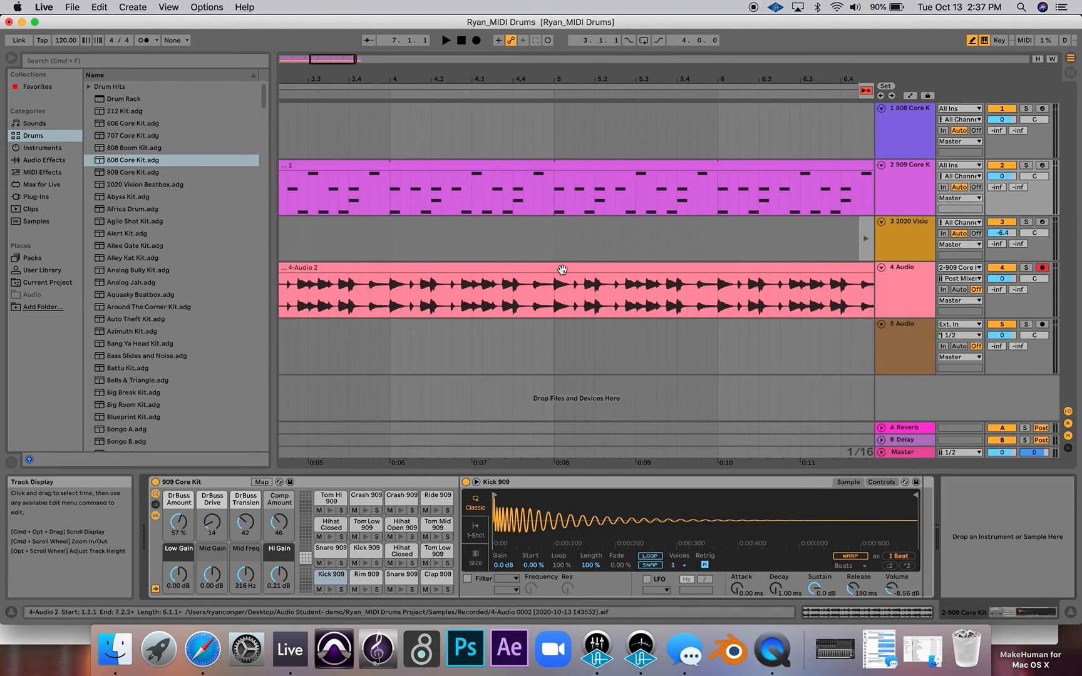
{"action": "scroll", "coordinate": [558, 244], "scroll_direction": "down", "scroll_amount": 10}
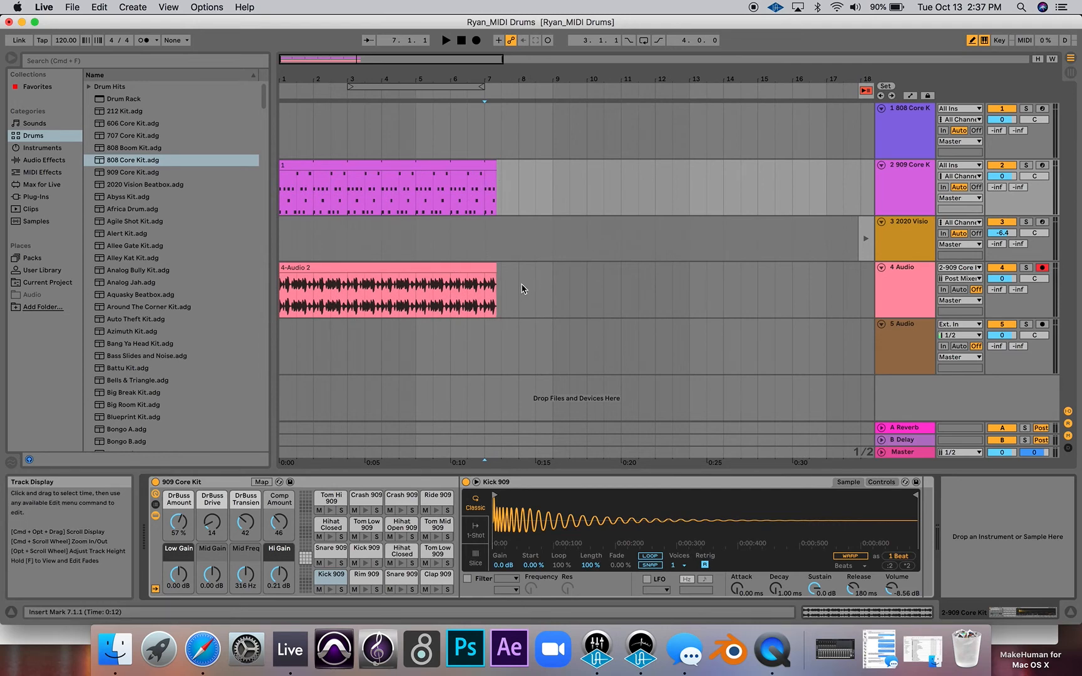
- Switch back to the Session View and route the output of 3-2020 Vision Beatbox into the 5 Audio track
{"action": "key", "text": "Tab"}
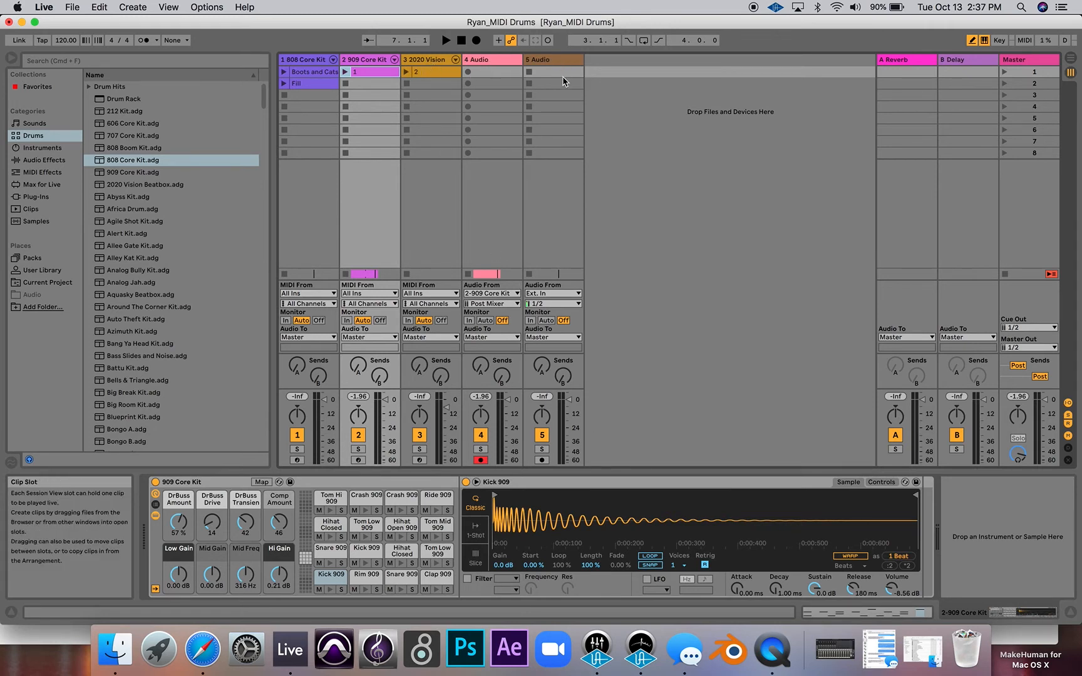
{"action": "left_click", "coordinate": [547, 292]}
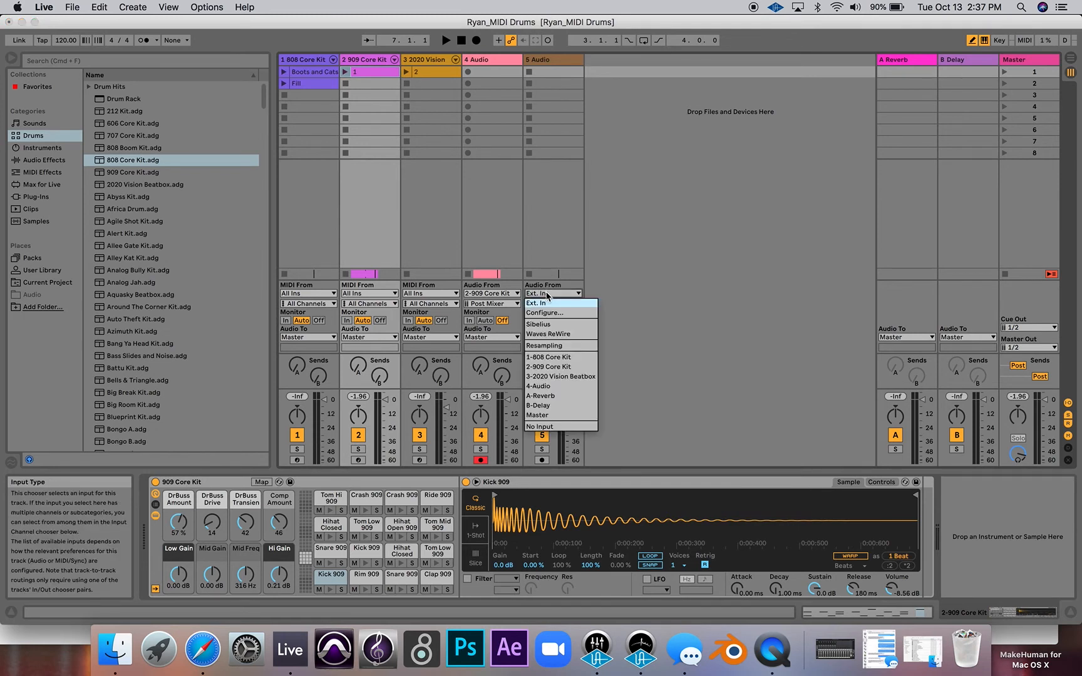
{"action": "left_click", "coordinate": [574, 376]}
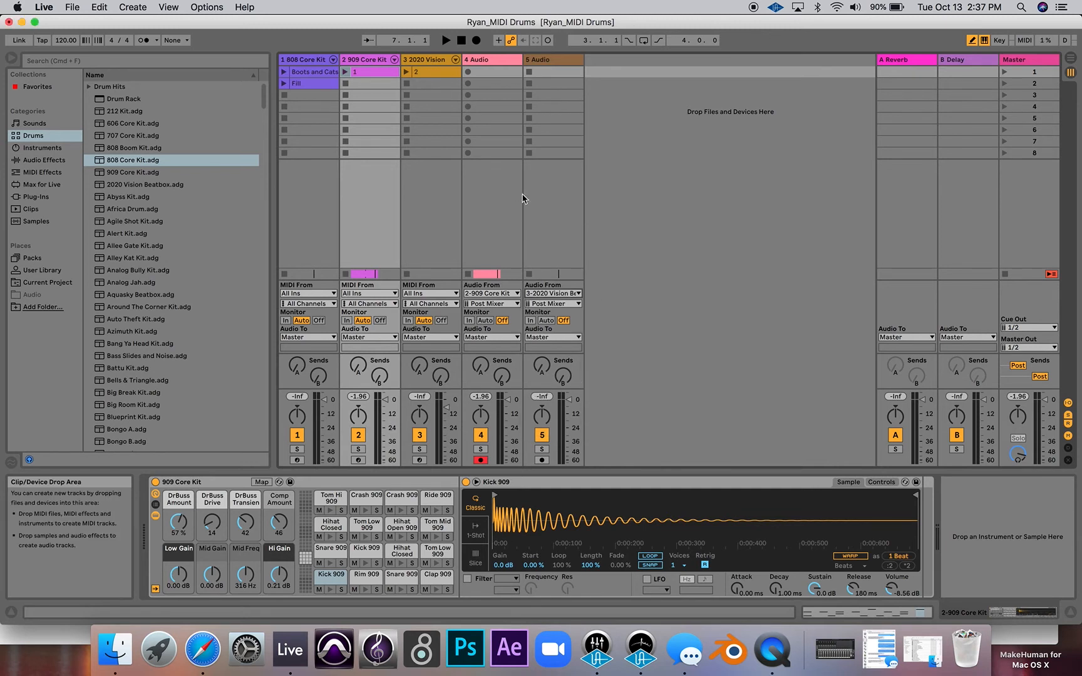
- Arm the 5 Audio track, launch clip 2 on 2020 Vision Beatbox, and check its playback in the Session and Arrangement Views
{"action": "left_click", "coordinate": [542, 460]}
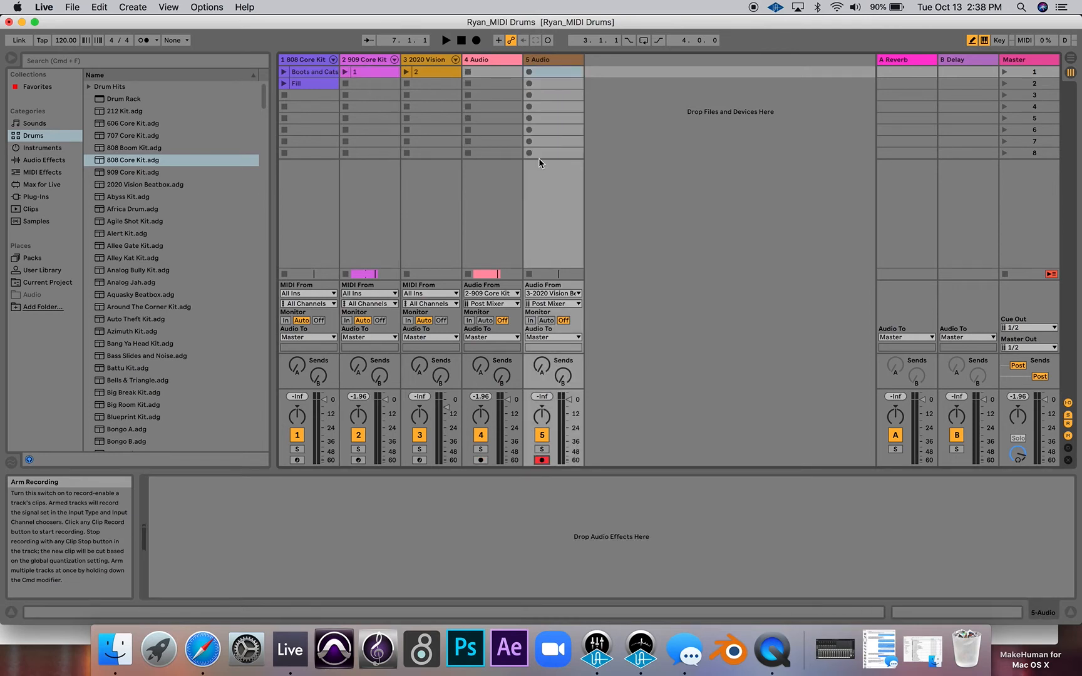
{"action": "left_click", "coordinate": [405, 72]}
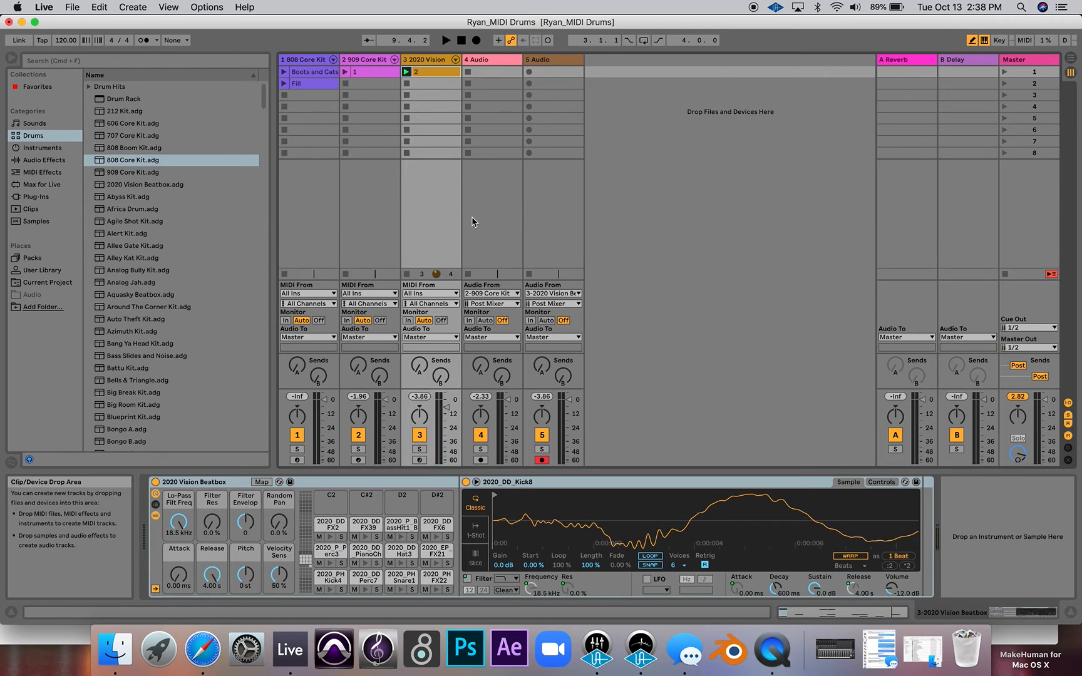
{"action": "key", "text": "Tab"}
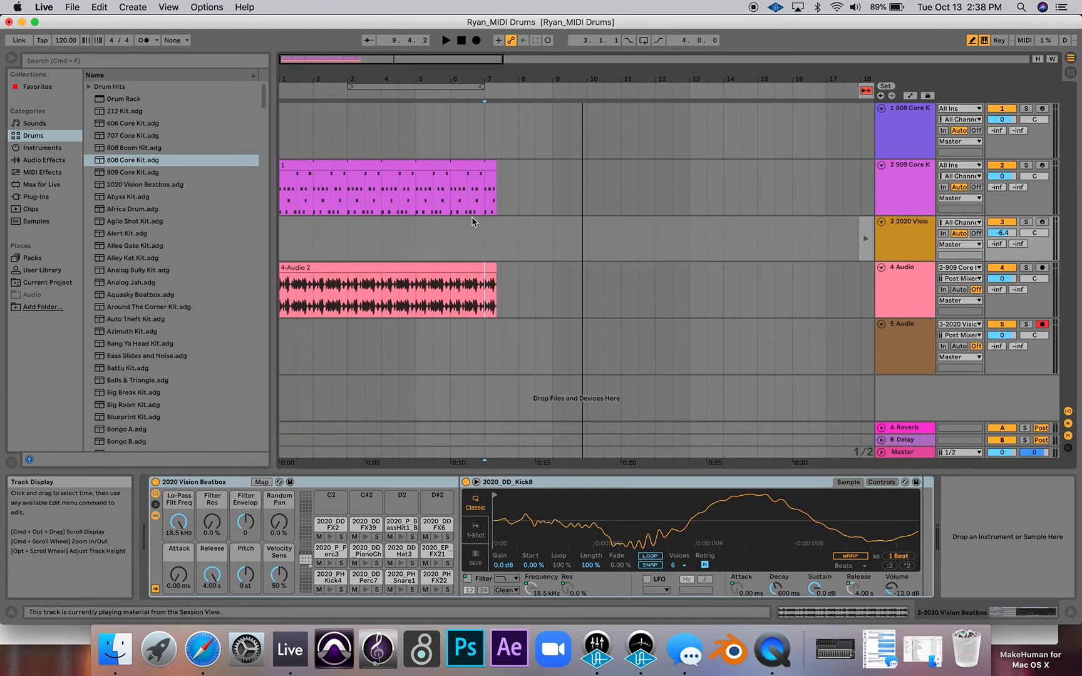
{"action": "key", "text": "space"}
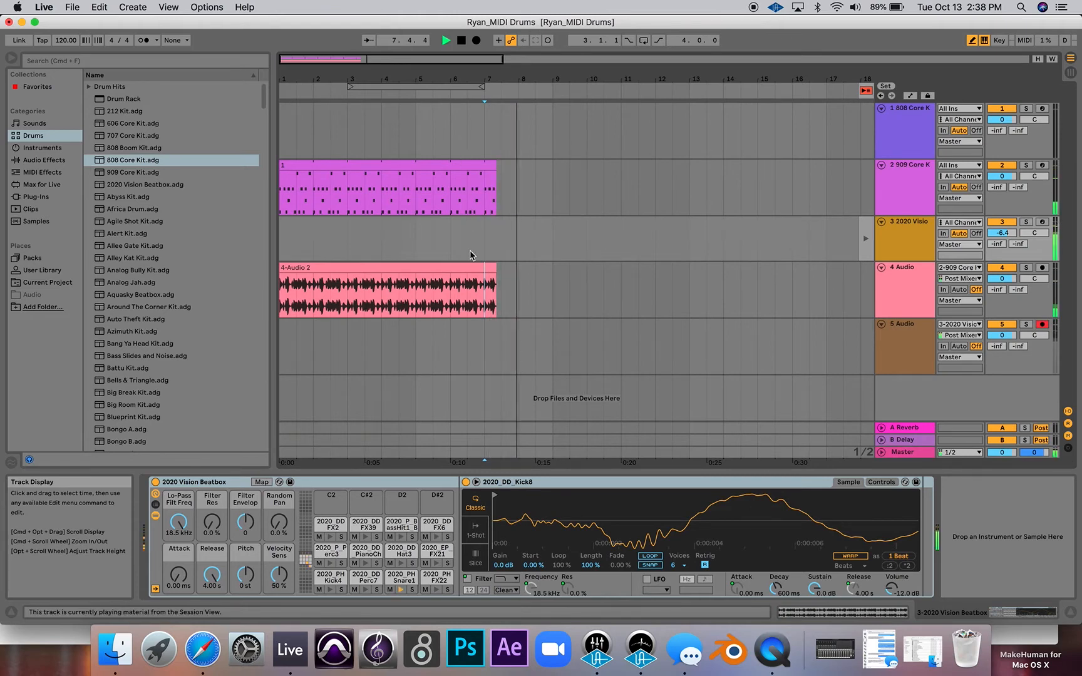
{"action": "key", "text": "Tab"}
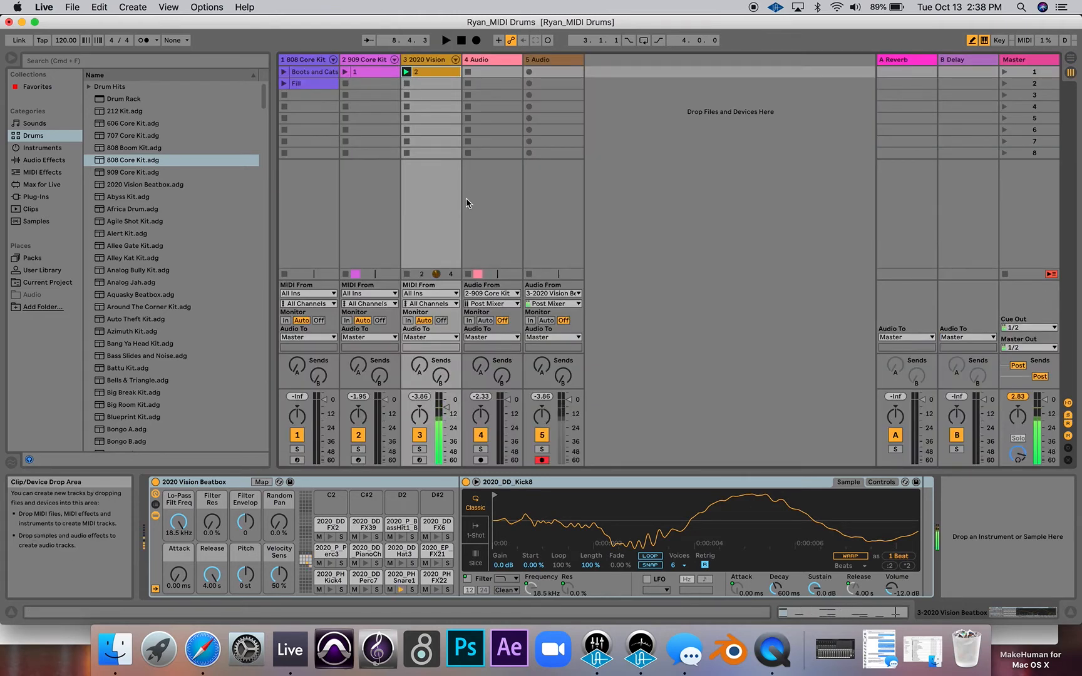
{"action": "key", "text": "Tab"}
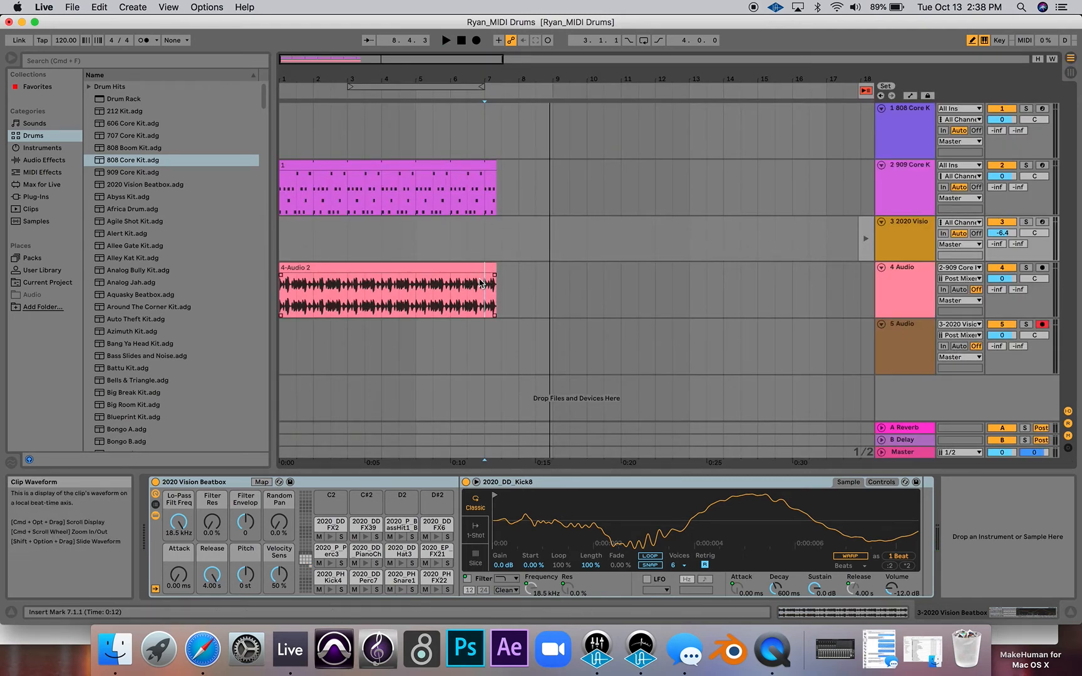
- Place the insert marker at 8.3.1 on the 5 Audio track in the arrangement and return to the Session View
{"action": "left_click", "coordinate": [553, 294]}
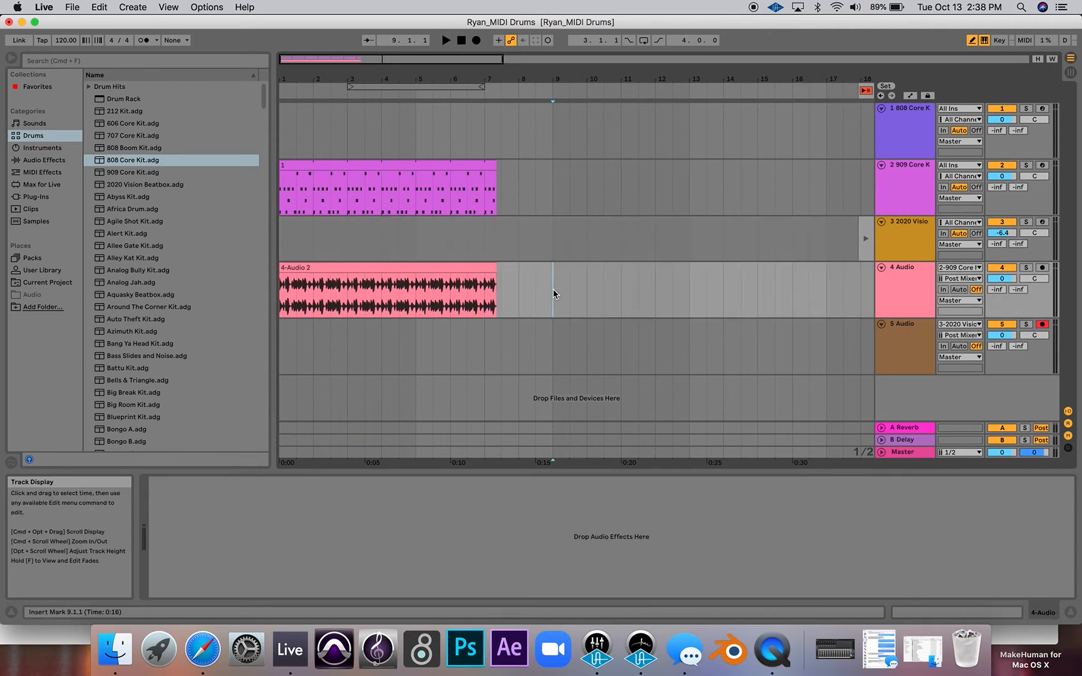
{"action": "left_click", "coordinate": [554, 240]}
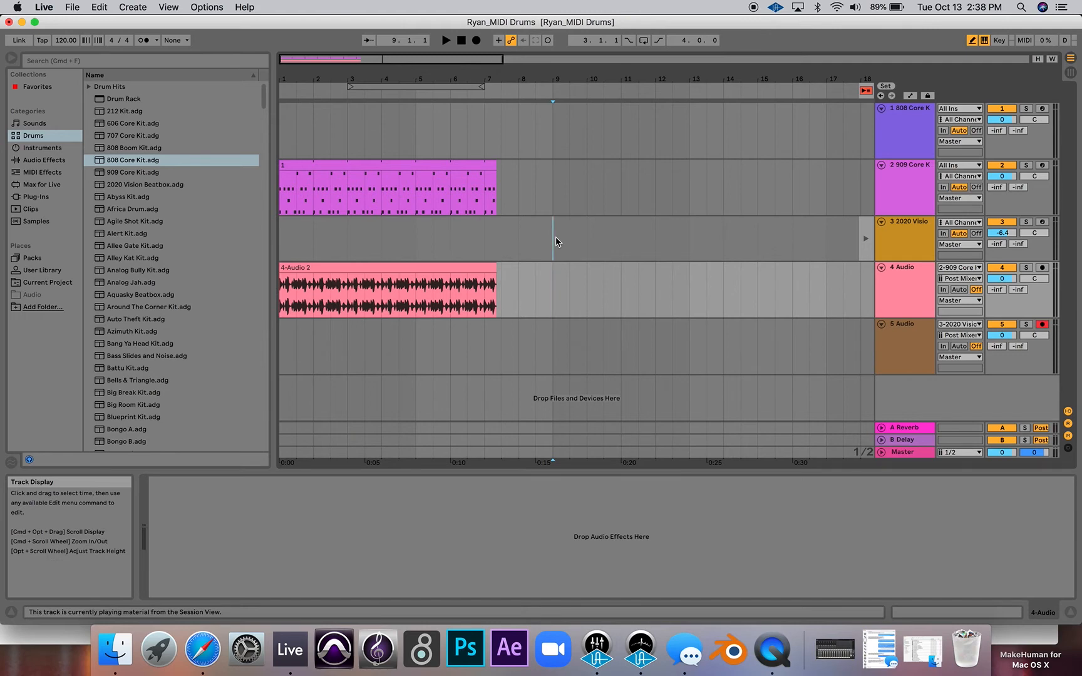
{"action": "left_click", "coordinate": [553, 344]}
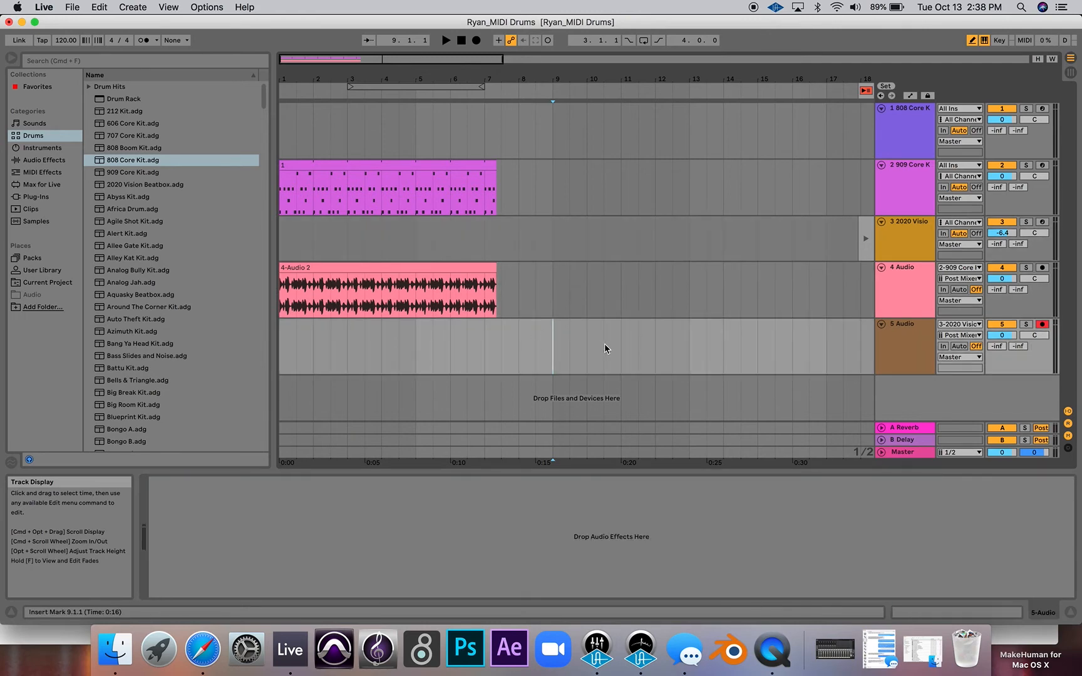
{"action": "left_click", "coordinate": [518, 342]}
{"action": "key", "text": "Tab"}
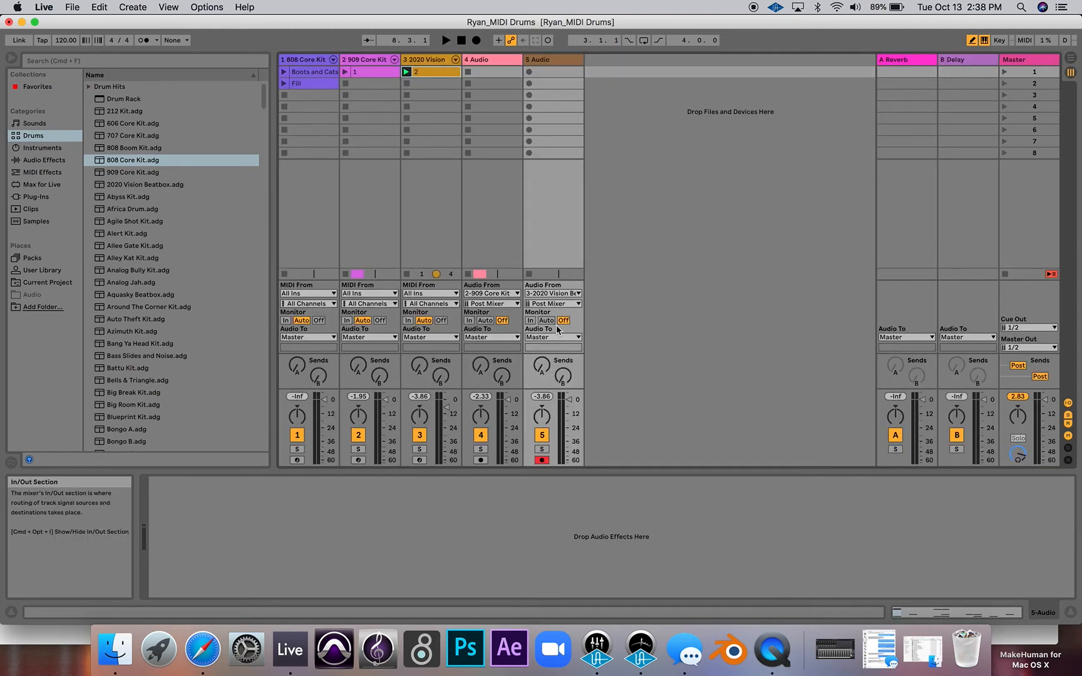
- Play the 2020 Vision Beatbox clip, set its track volume to -3.0 dB, turn down the system volume, and stop playback
{"action": "key", "text": "space"}
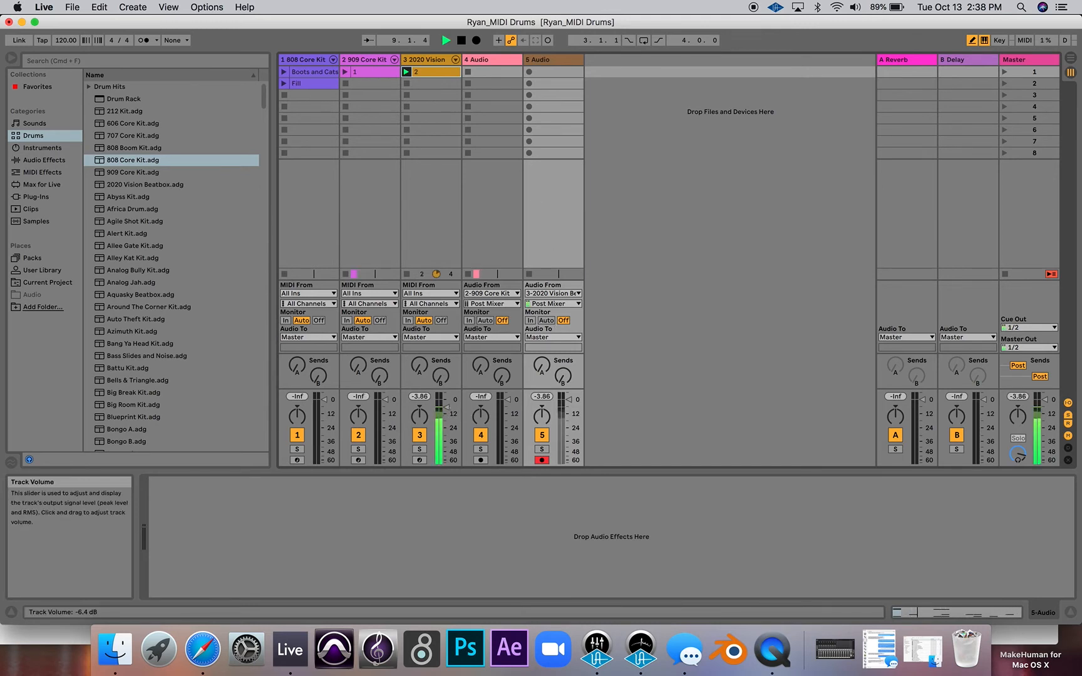
{"action": "left_click_drag", "start_coordinate": [446, 407], "coordinate": [449, 401]}
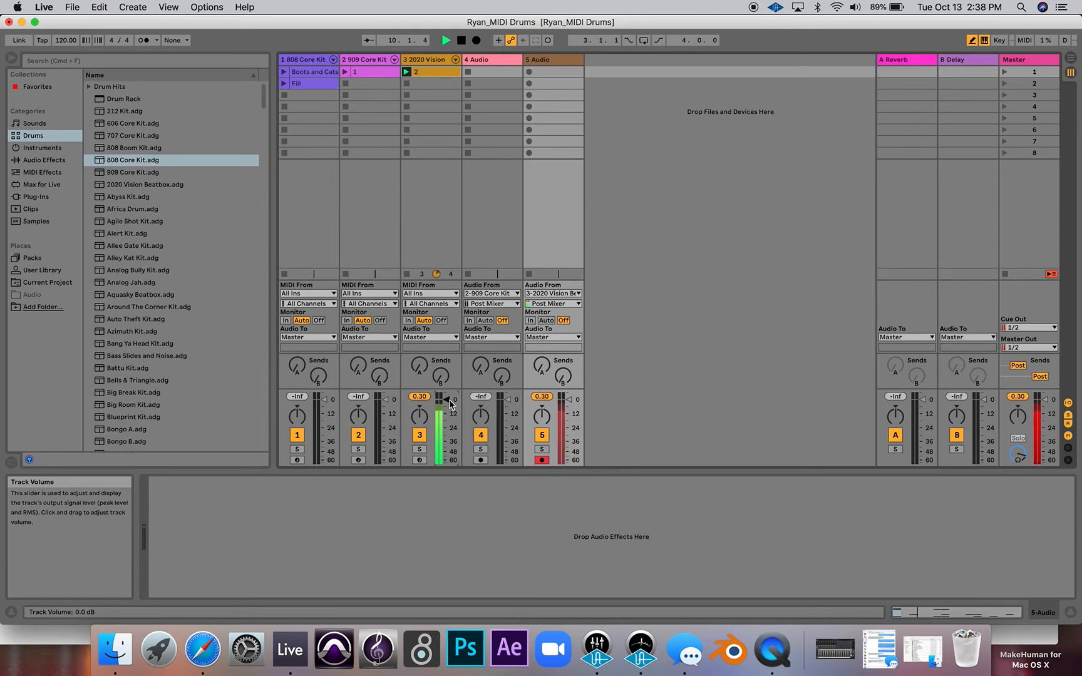
{"action": "key", "text": "XF86AudioLowerVolume"}
{"action": "key", "text": "XF86AudioLowerVolume"}
{"action": "key", "text": "XF86AudioLowerVolume"}
{"action": "key", "text": "XF86AudioLowerVolume"}
{"action": "key", "text": "XF86AudioLowerVolume"}
{"action": "left_click_drag", "start_coordinate": [446, 399], "coordinate": [446, 402]}
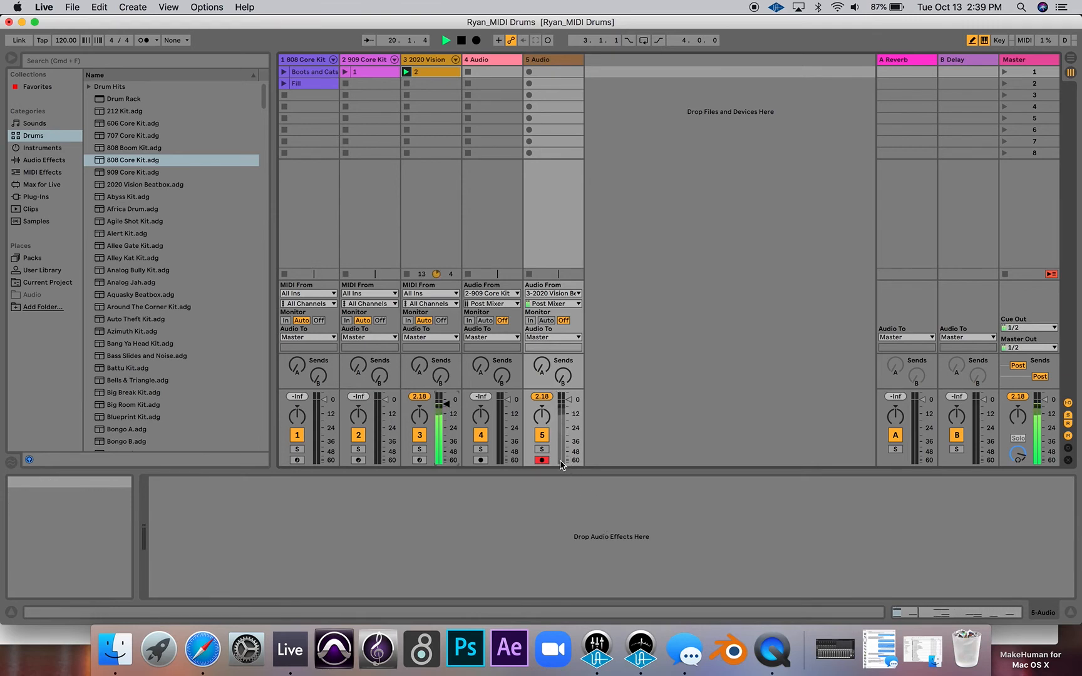
{"action": "key", "text": "space"}
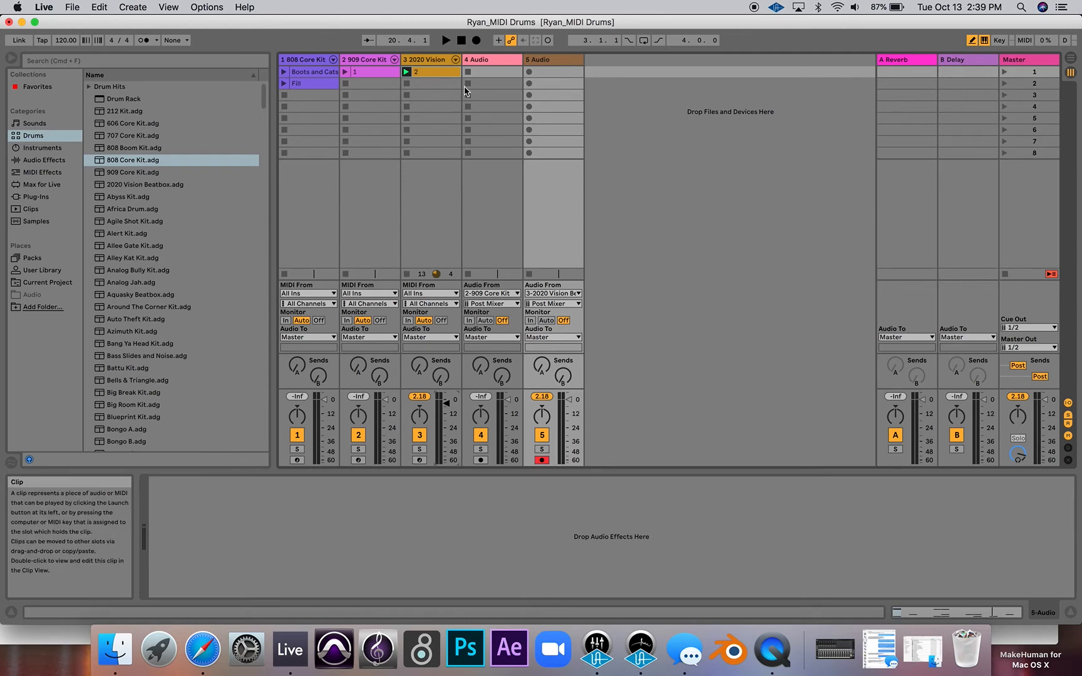
- Record the 2020 Vision Beatbox beat onto the 5 Audio track in the arrangement for about six bars from 8.3.1, then stop
{"action": "key", "text": "Tab"}
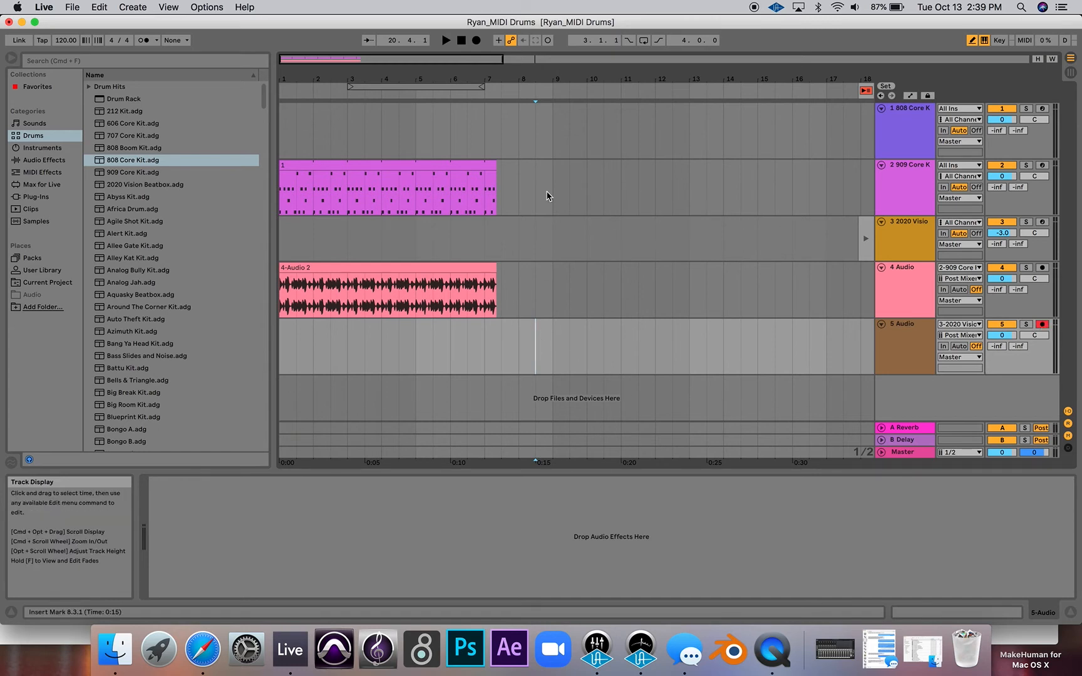
{"action": "left_click", "coordinate": [477, 40]}
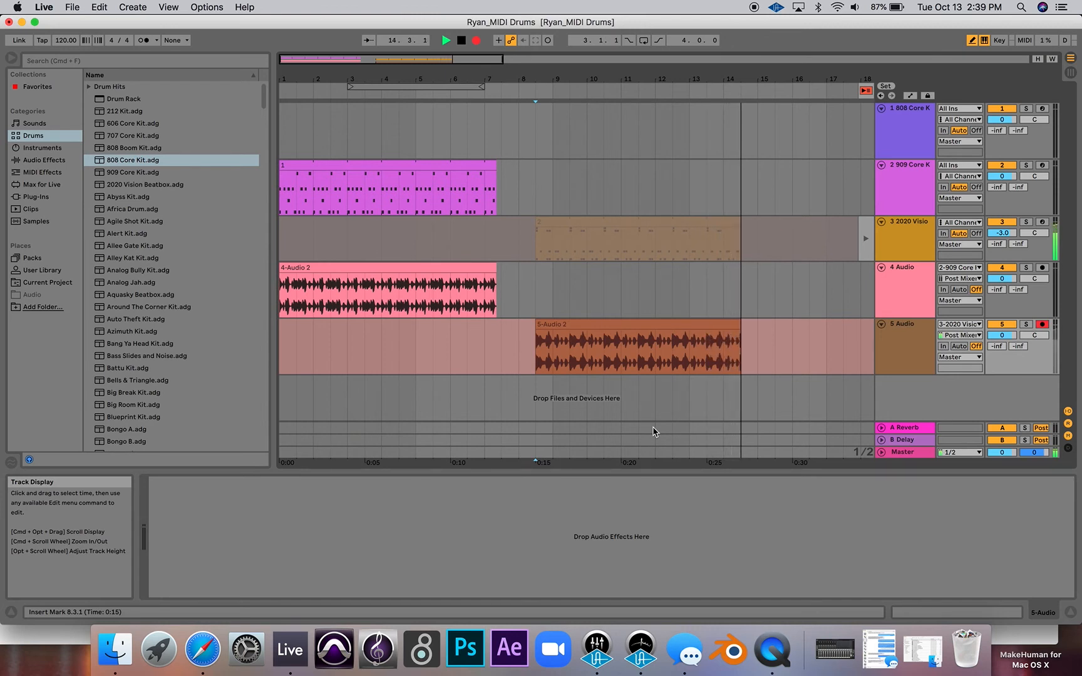
{"action": "key", "text": "space"}
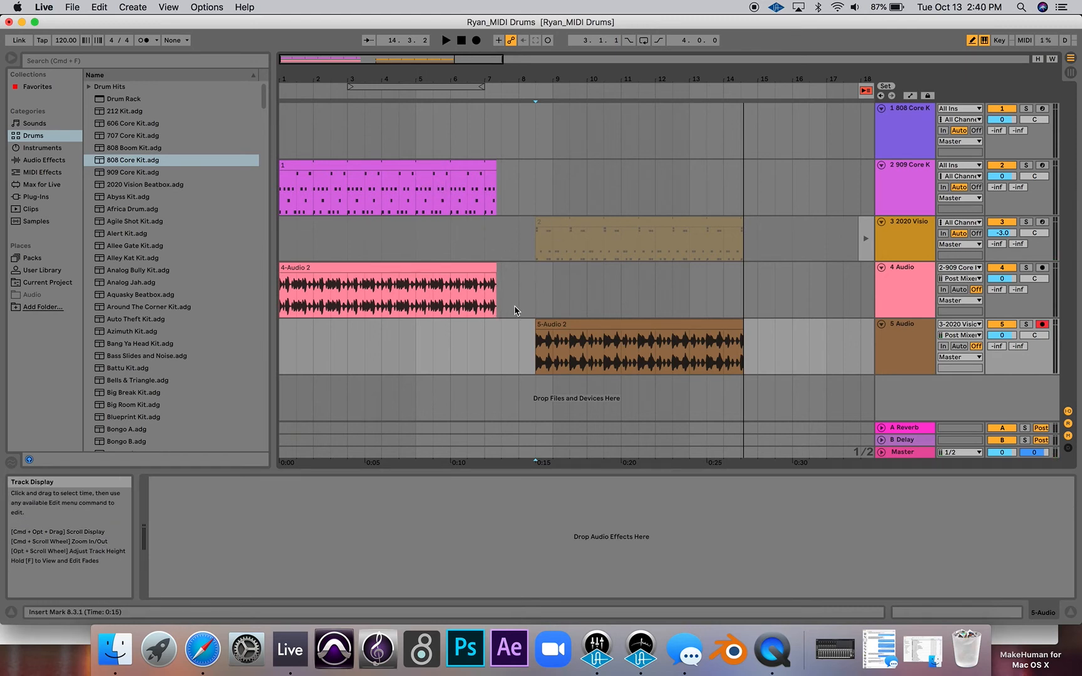
- Select the time range from bar 1 to bar 15 on the 5 Audio track so it spans both recordings
{"action": "left_click", "coordinate": [747, 331]}
{"action": "left_click", "coordinate": [746, 330]}
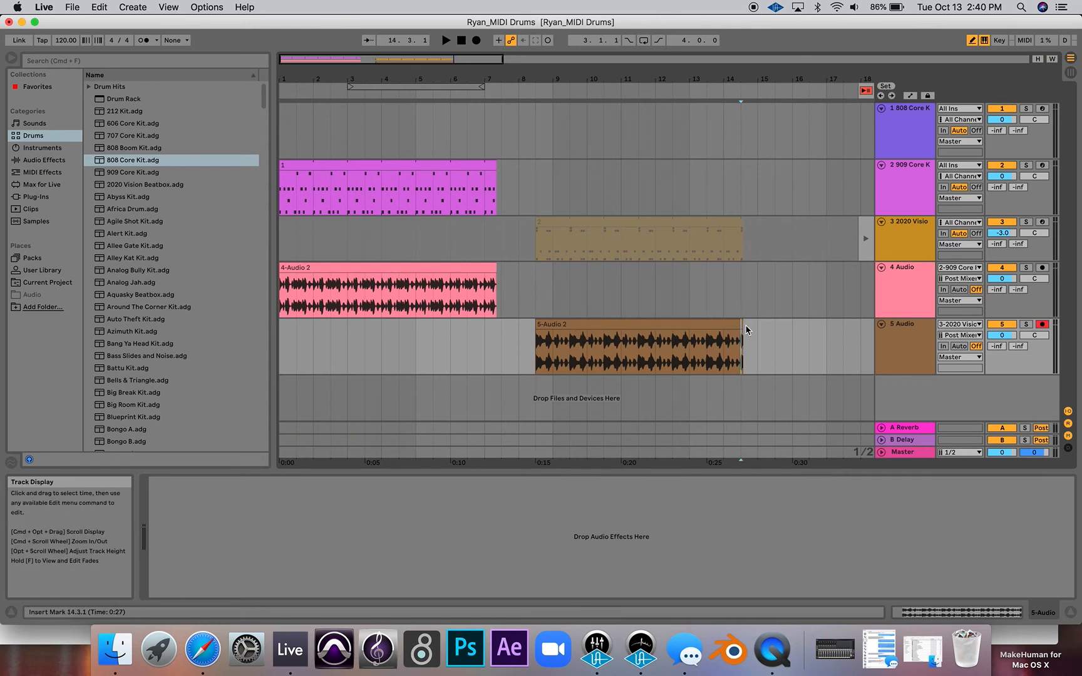
{"action": "left_click", "coordinate": [749, 335]}
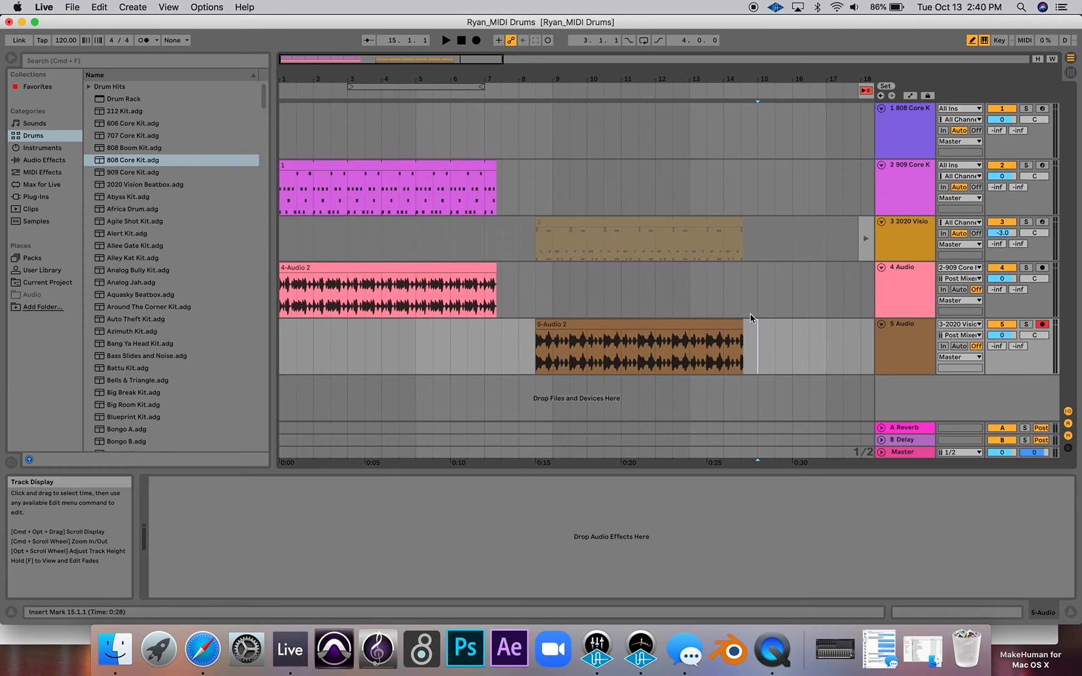
{"action": "mouse_move", "coordinate": [758, 327]}
{"action": "left_mouse_down"}
{"action": "mouse_move", "coordinate": [690, 237]}
{"action": "mouse_move", "coordinate": [758, 322]}
{"action": "left_mouse_up"}
{"action": "left_click_drag", "start_coordinate": [758, 336], "coordinate": [347, 313]}
{"action": "key", "text": "shift+Up"}
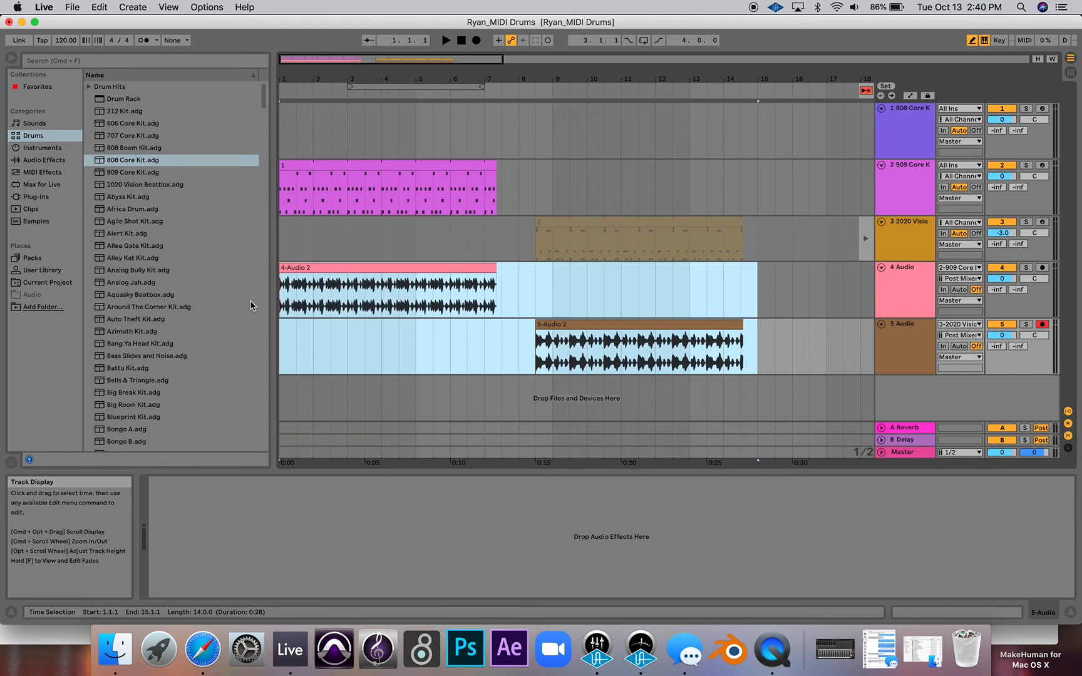
{"action": "left_click_drag", "start_coordinate": [755, 345], "coordinate": [232, 369]}
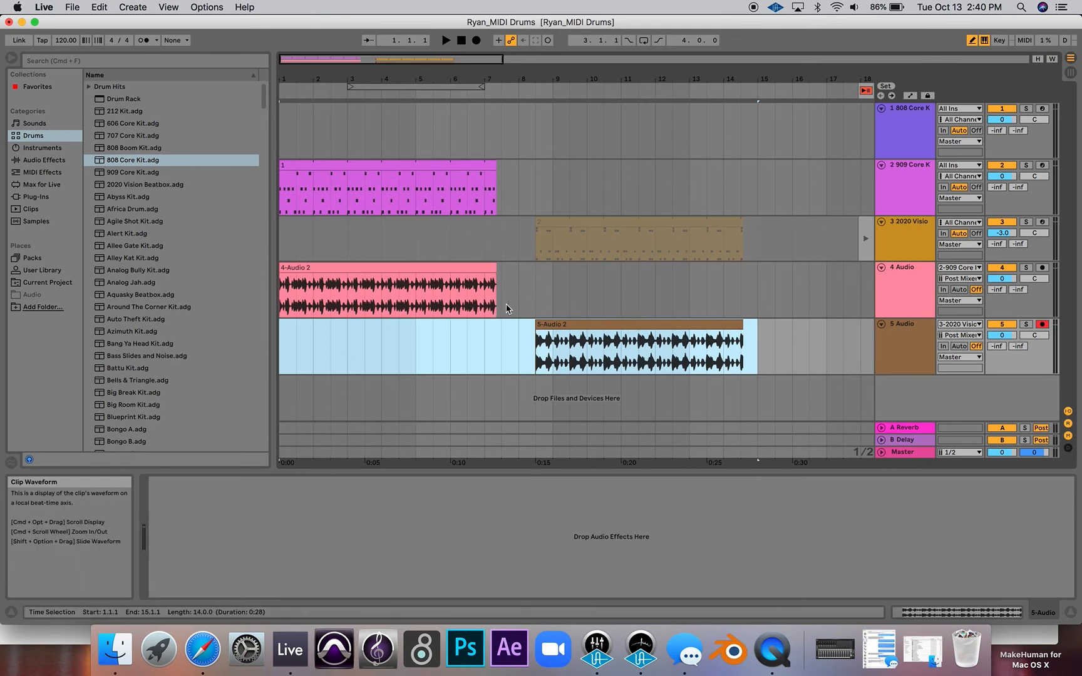
- Start an audio export of the Master track for the selected range with Encode MP3 (CBR 320) on
{"action": "left_click", "coordinate": [73, 7]}
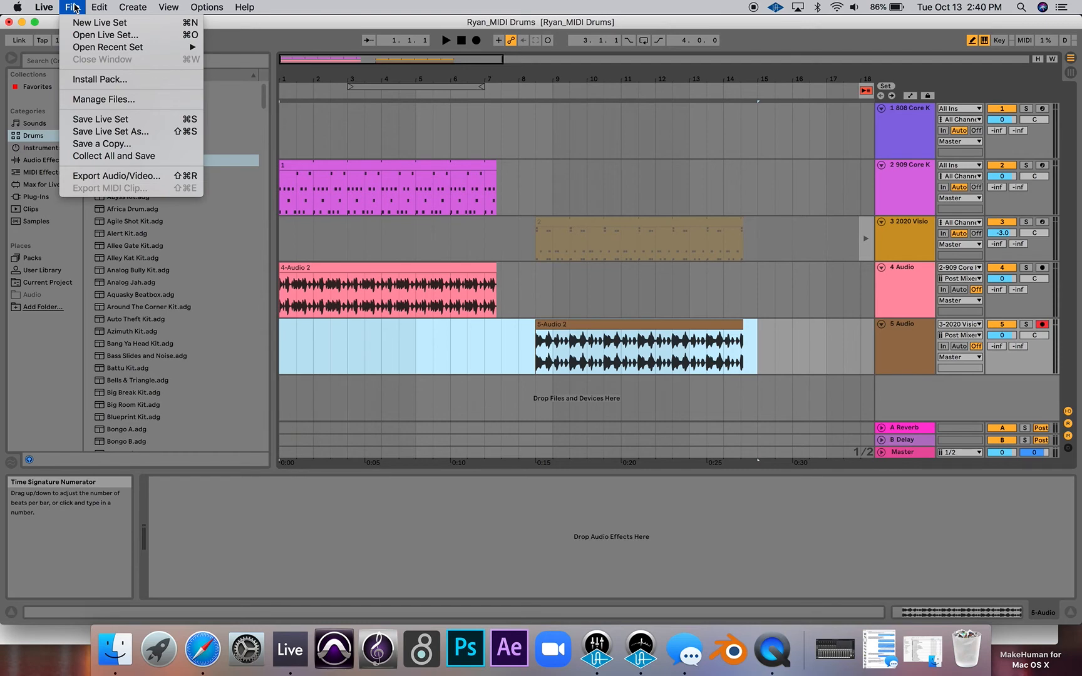
{"action": "left_click", "coordinate": [110, 176]}
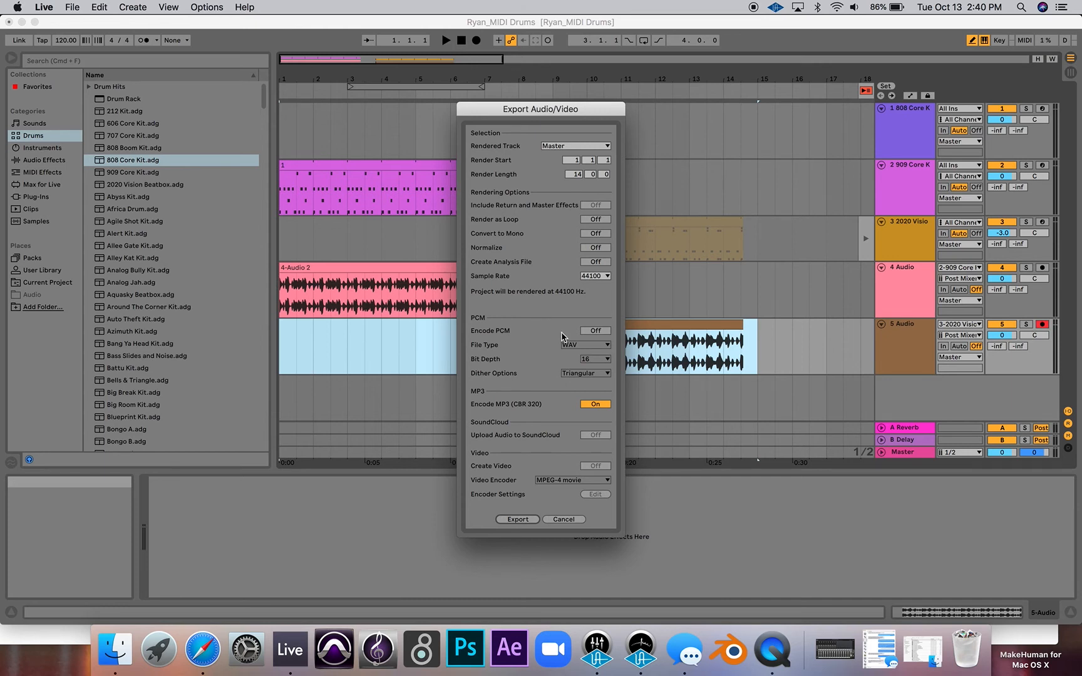
{"action": "left_click", "coordinate": [596, 407]}
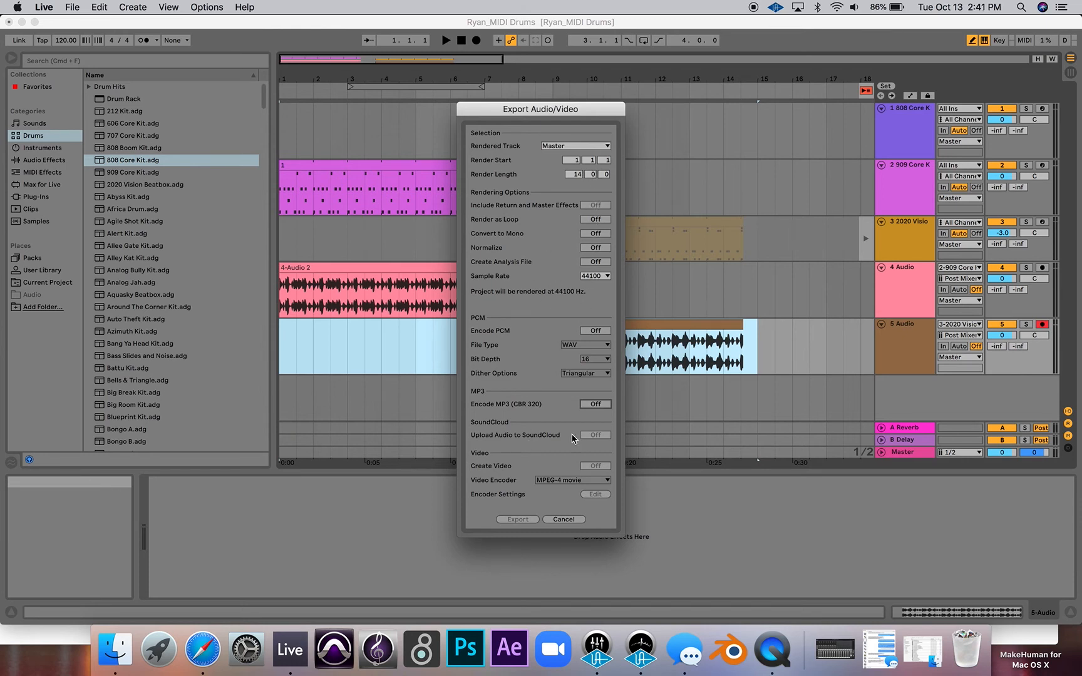
{"action": "left_click", "coordinate": [595, 403]}
{"action": "left_click", "coordinate": [519, 519]}
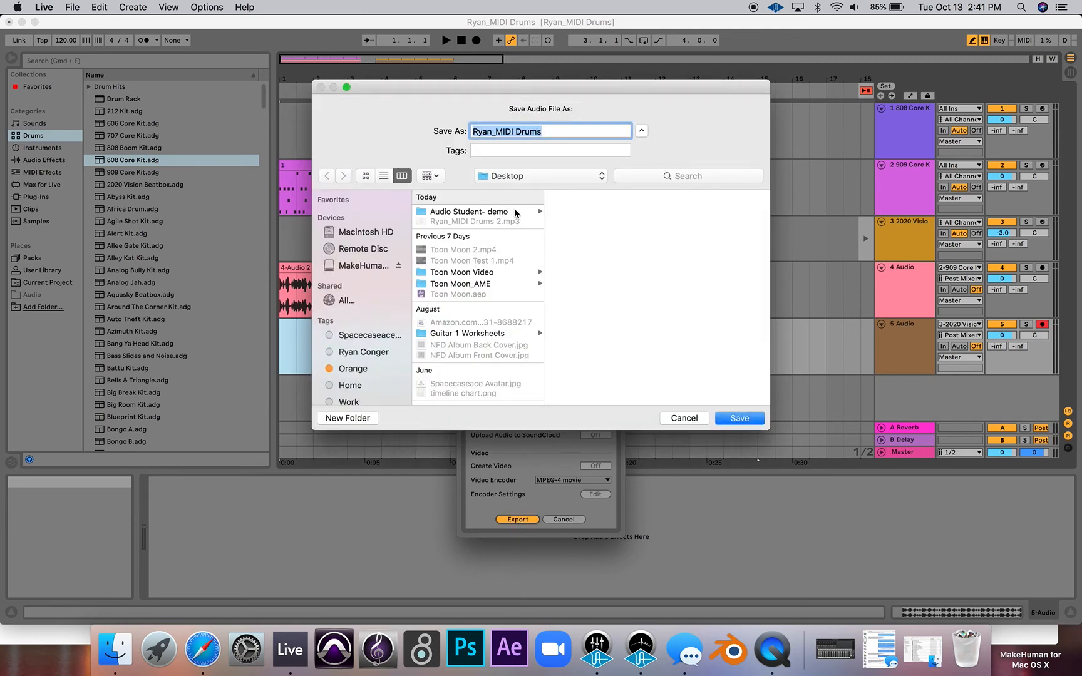
- Enlarge the expanded save dialog and choose the Audio Student- demo folder on the Desktop as the export destination
{"action": "left_click", "coordinate": [640, 130]}
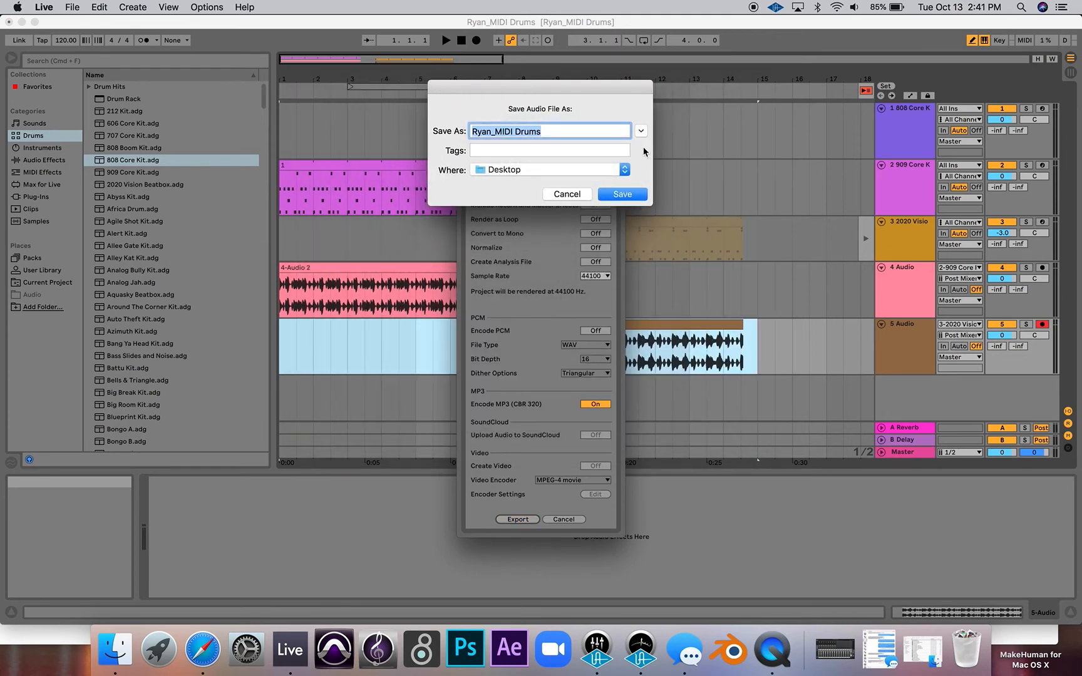
{"action": "left_click", "coordinate": [641, 132]}
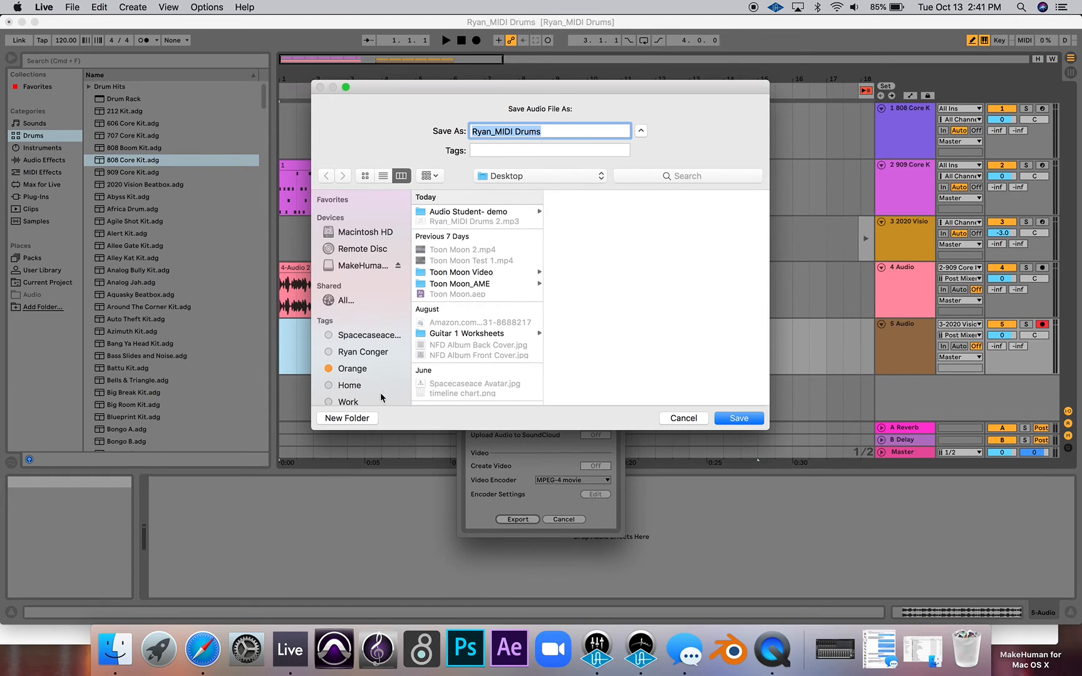
{"action": "left_click_drag", "start_coordinate": [767, 430], "coordinate": [779, 518]}
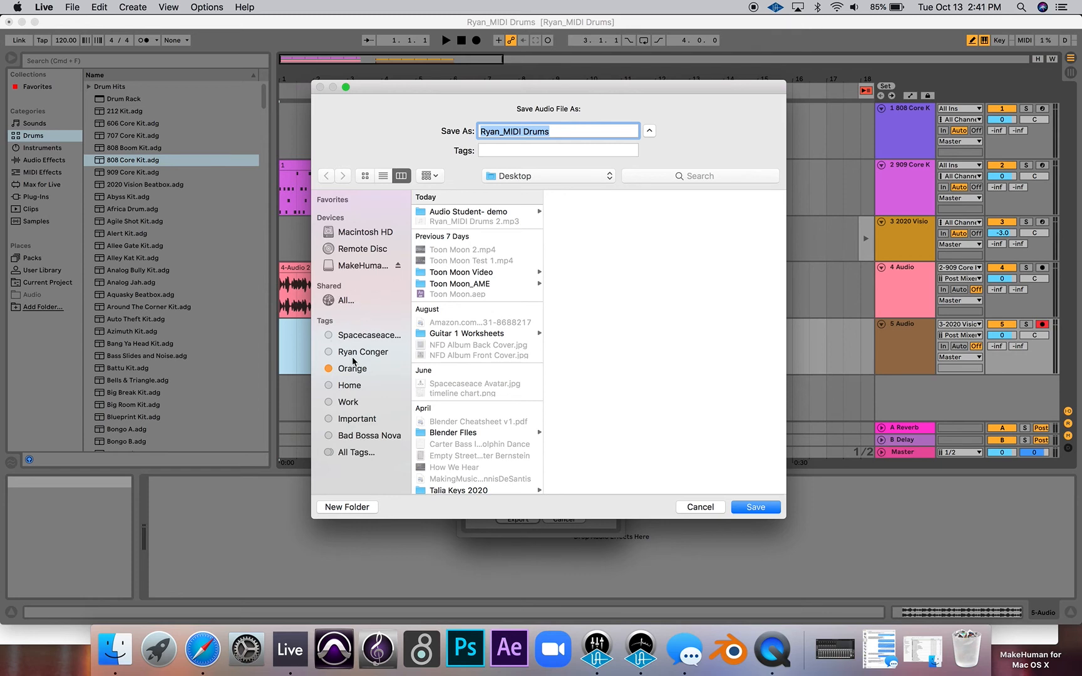
{"action": "left_click", "coordinate": [349, 235]}
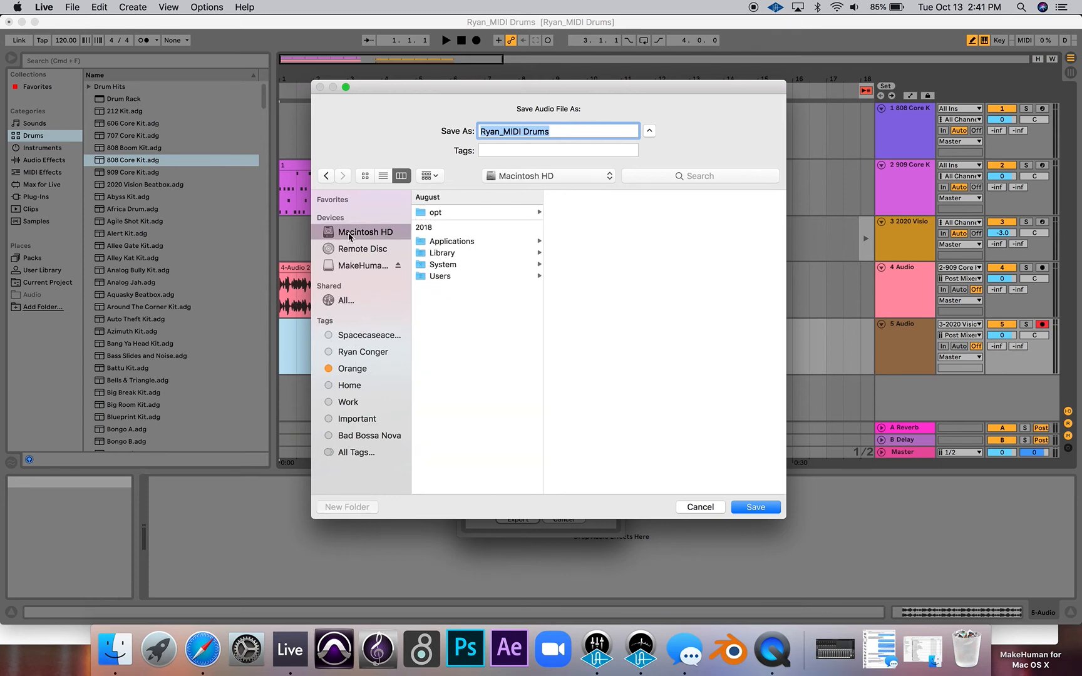
{"action": "left_click", "coordinate": [447, 276]}
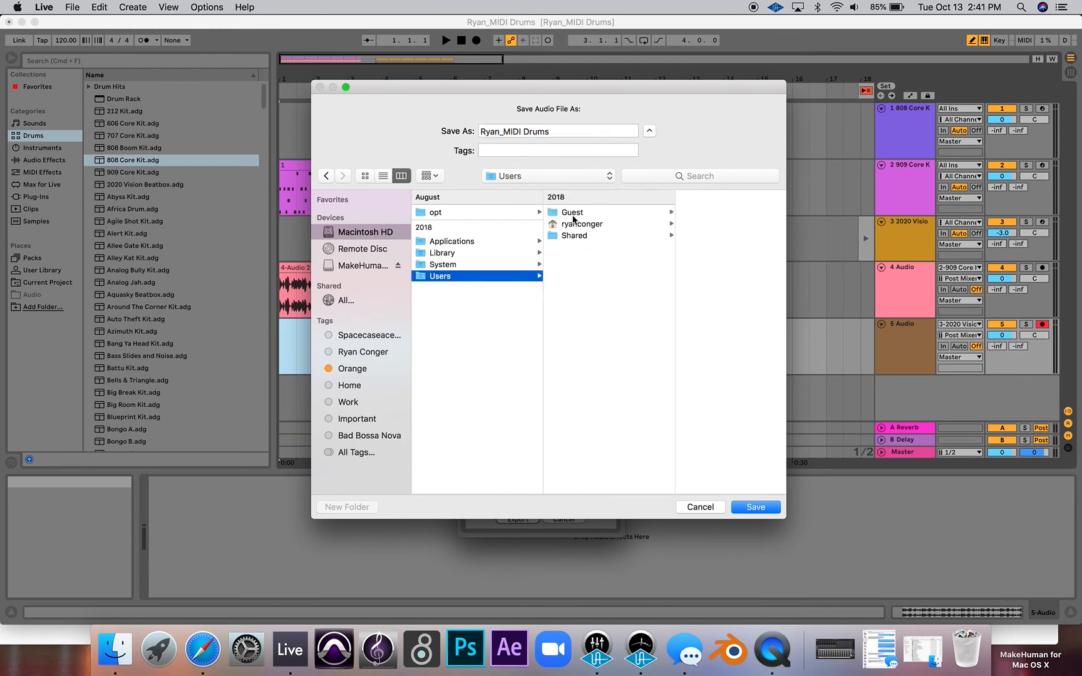
{"action": "left_click", "coordinate": [572, 224]}
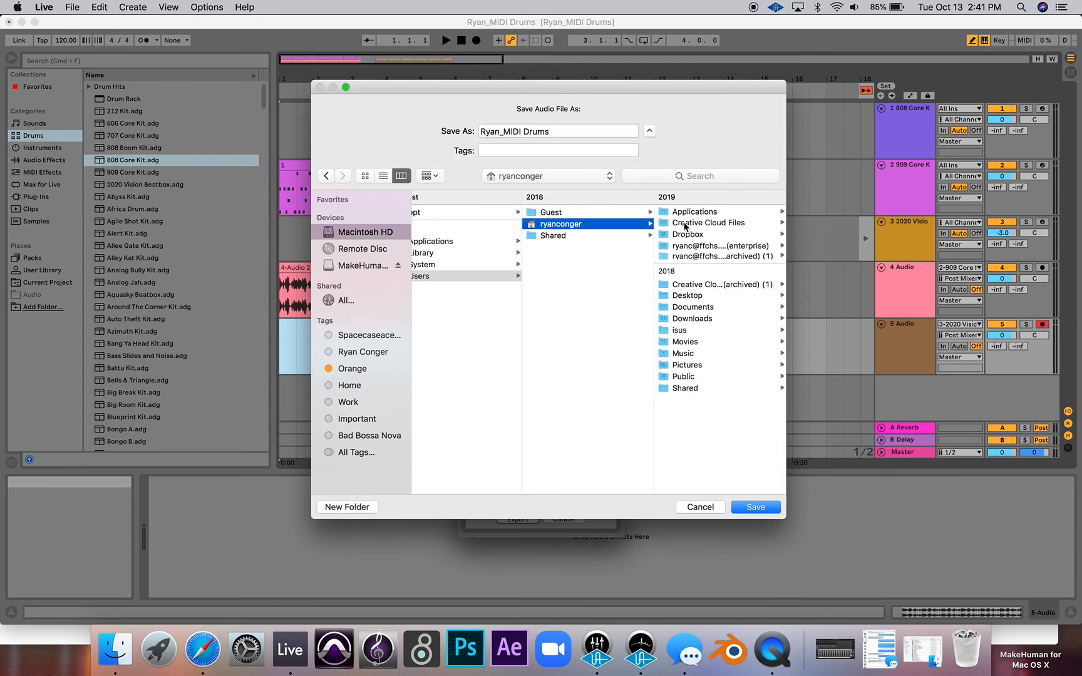
{"action": "left_click", "coordinate": [673, 295]}
{"action": "left_click", "coordinate": [700, 325]}
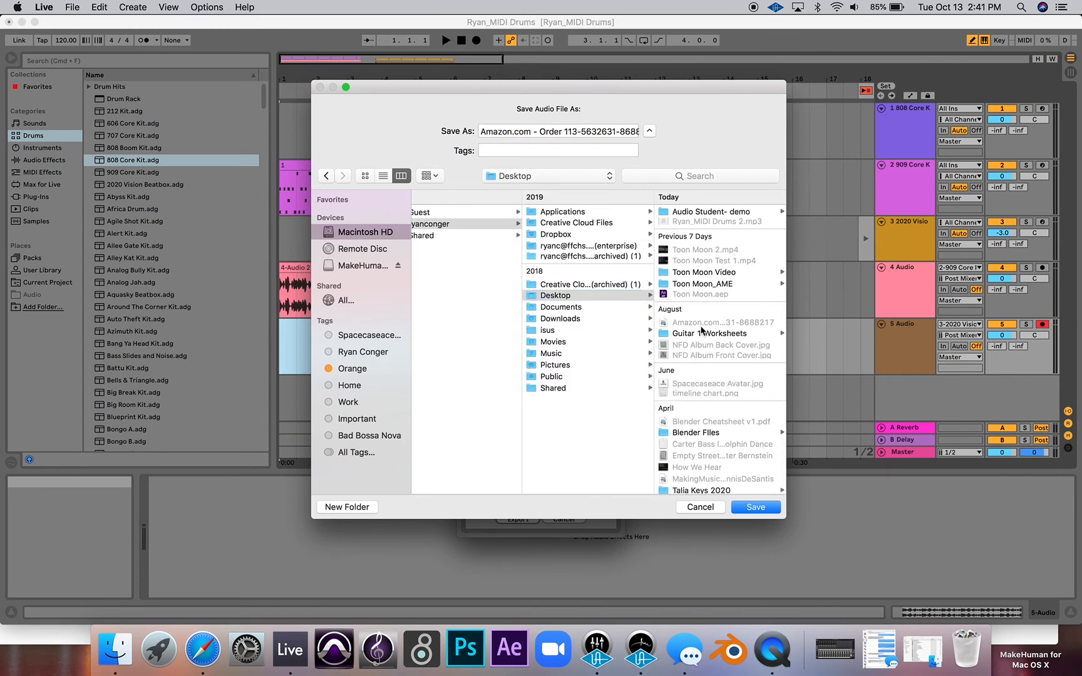
{"action": "left_click", "coordinate": [689, 212]}
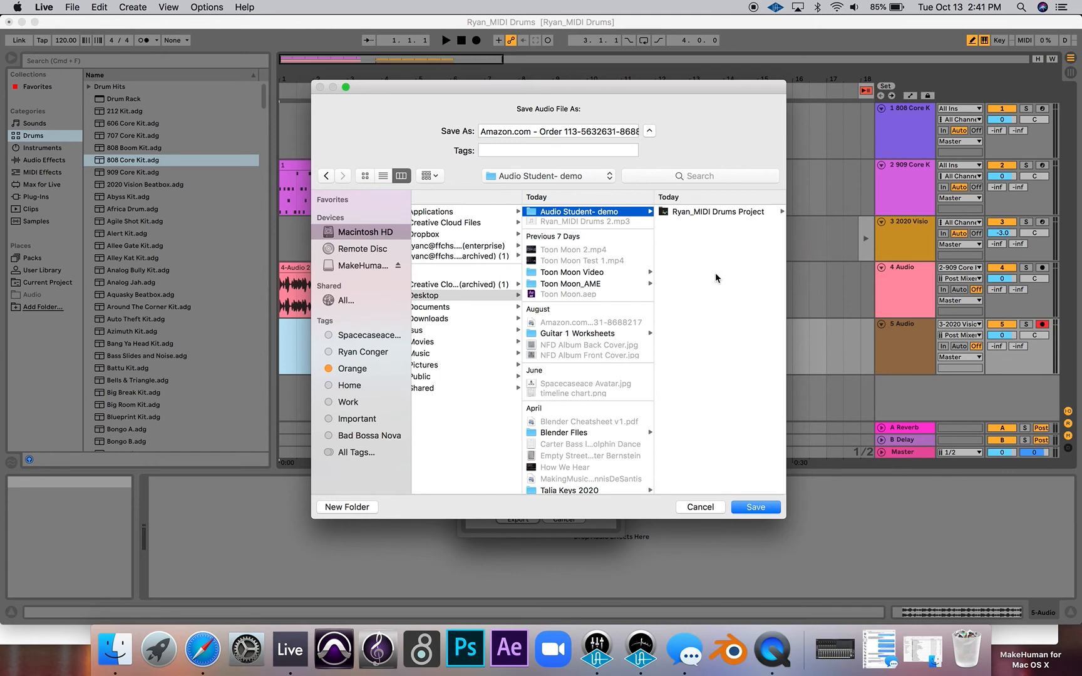
- Name the exported audio file with the student's first name followed by "_MIDI Drums" and save it in the Audio Student- demo folder
{"action": "left_click", "coordinate": [526, 130]}
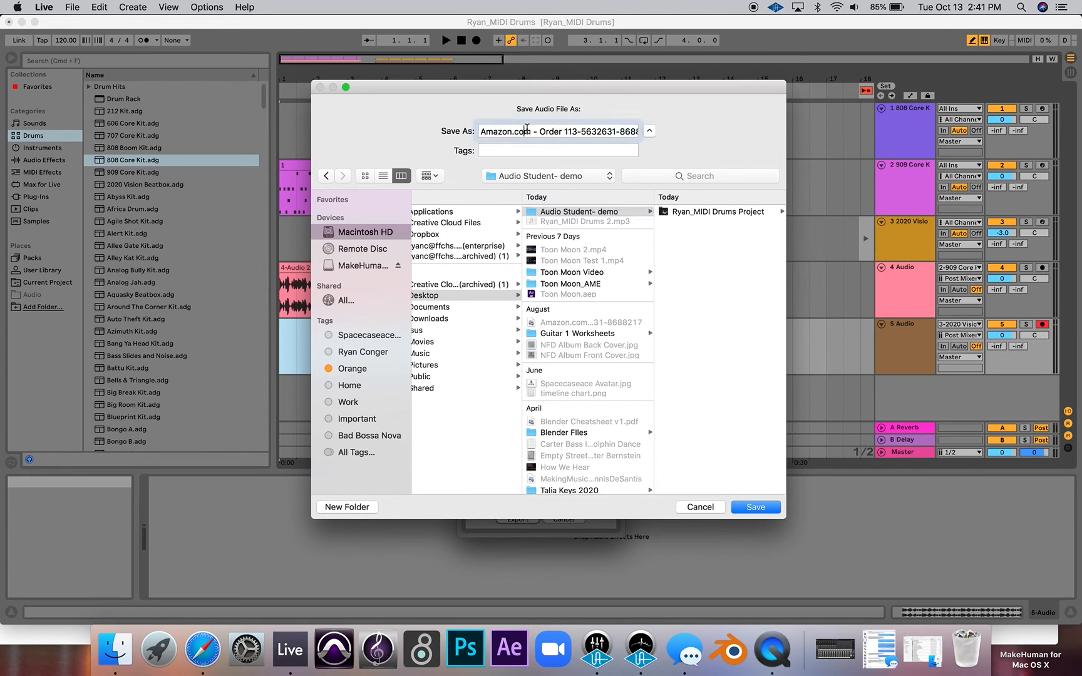
{"action": "left_click_drag", "start_coordinate": [479, 131], "coordinate": [684, 144]}
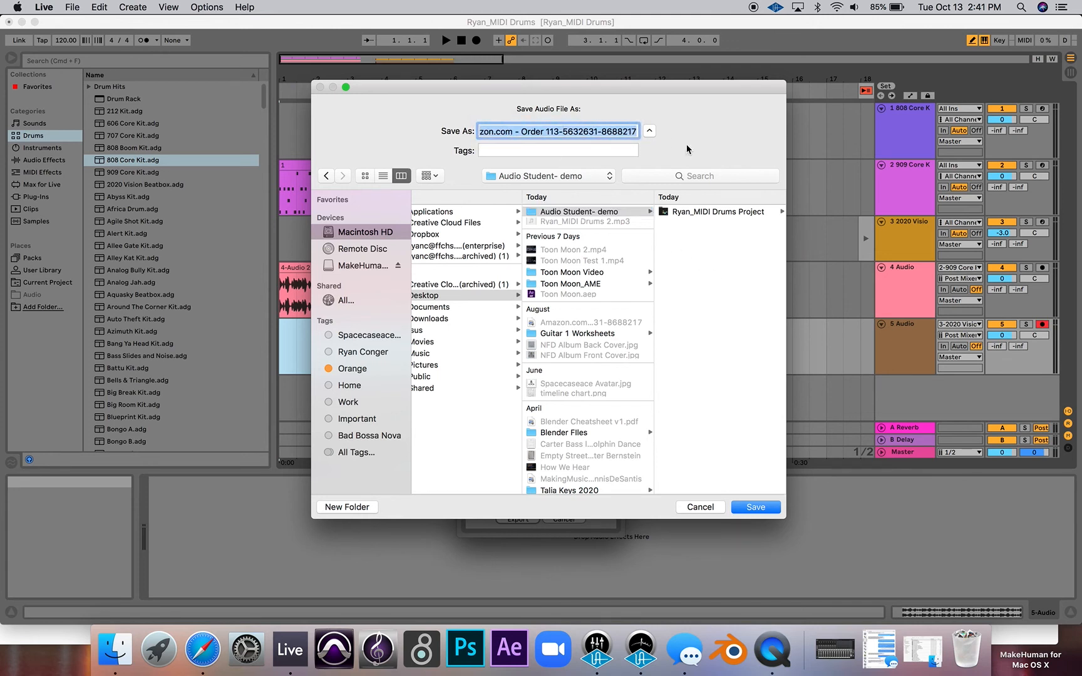
{"action": "key", "text": "BackSpace"}
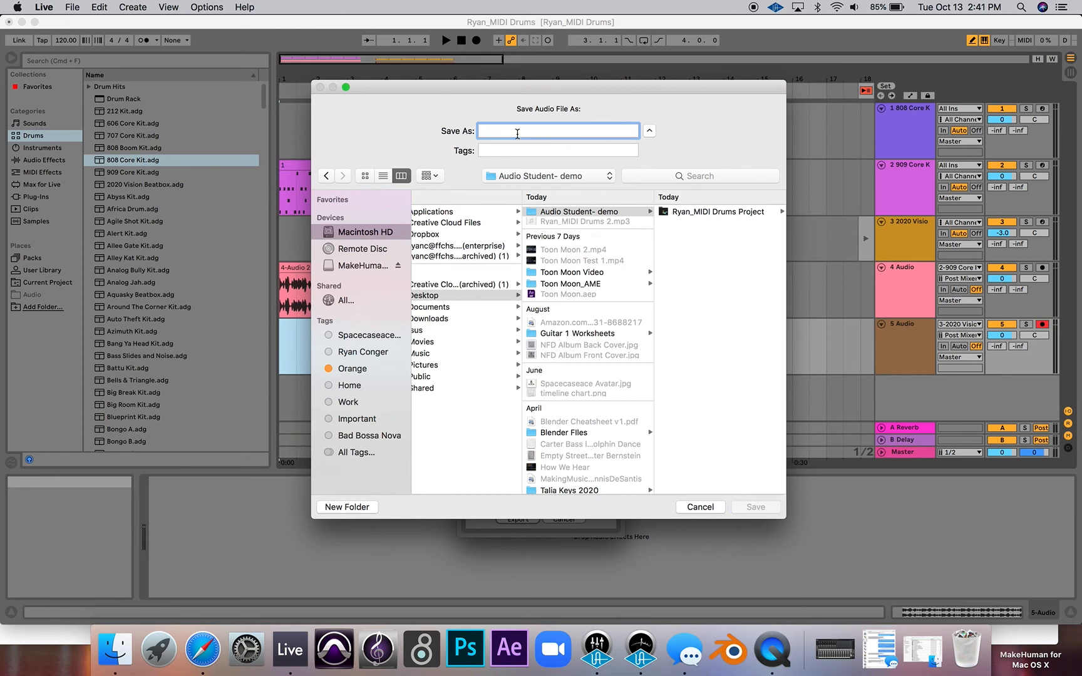
{"action": "type", "text": "Ryan"}
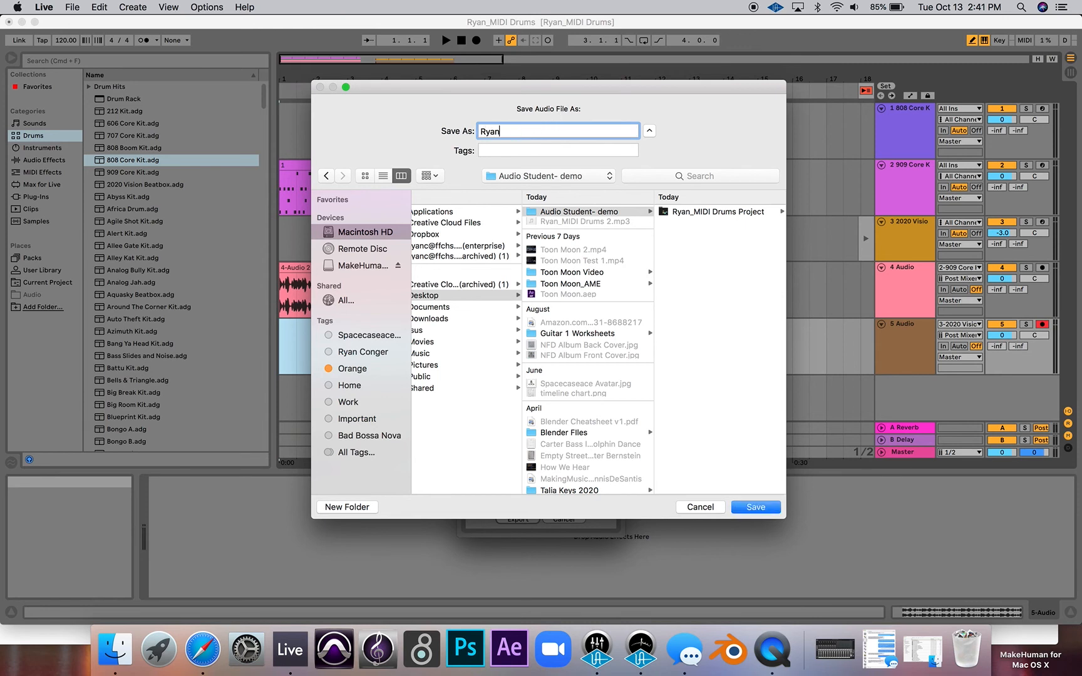
{"action": "type", "text": "_MIDI Drums"}
{"action": "left_click", "coordinate": [562, 213]}
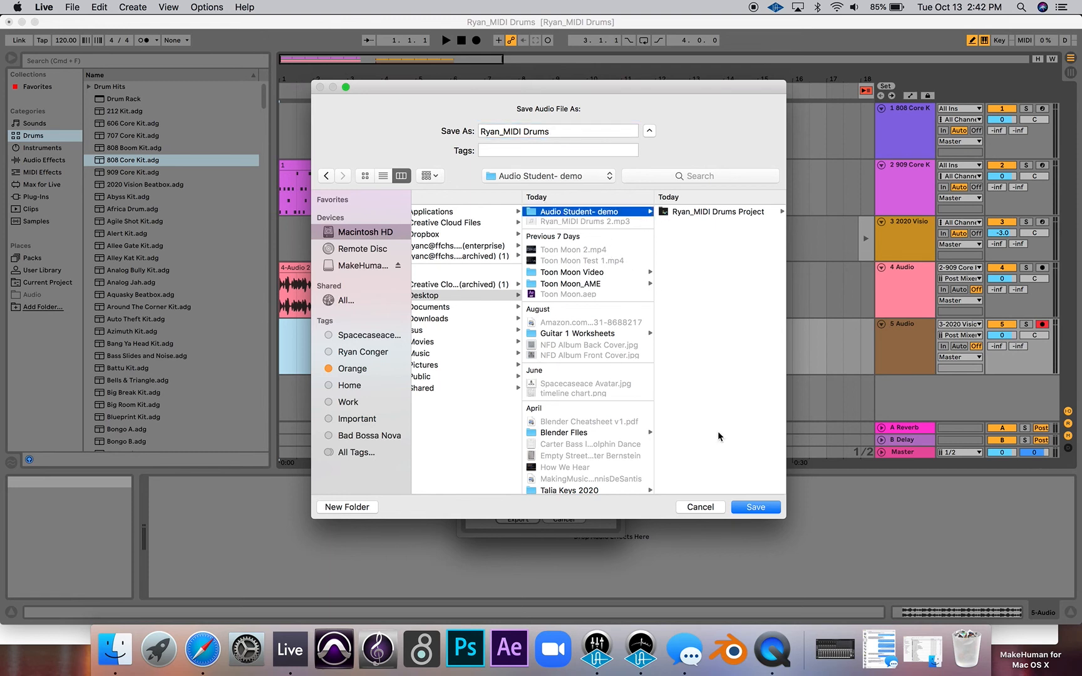
{"action": "left_click", "coordinate": [754, 508]}
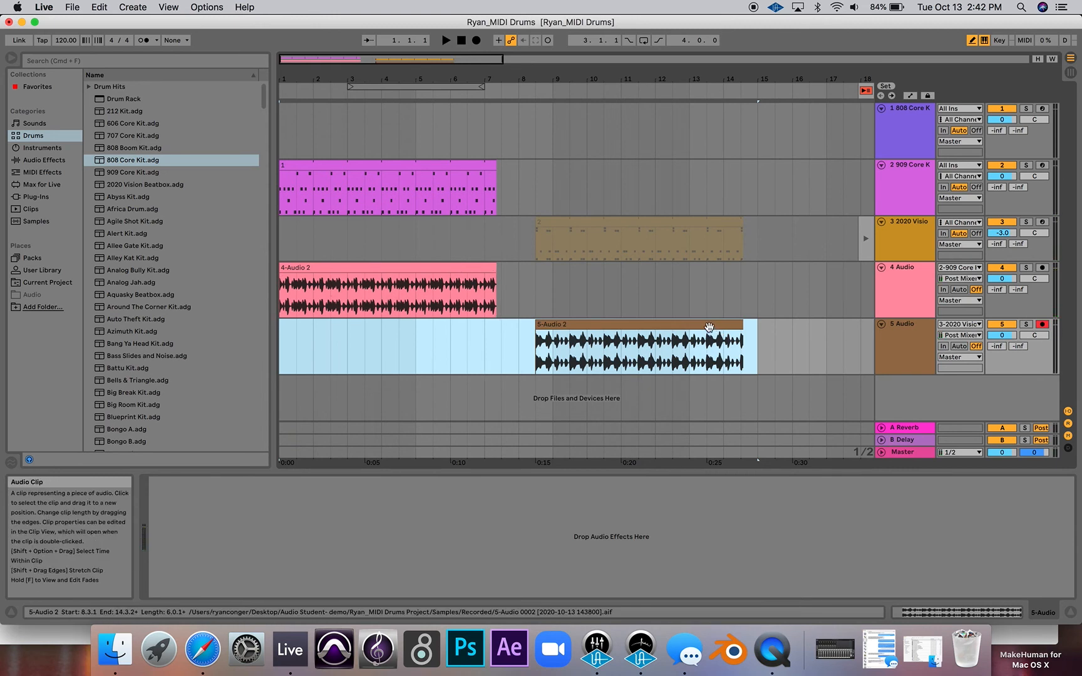
- Save the Live set and hide Live
{"action": "key", "text": "super+s"}
{"action": "key", "text": "super+h"}
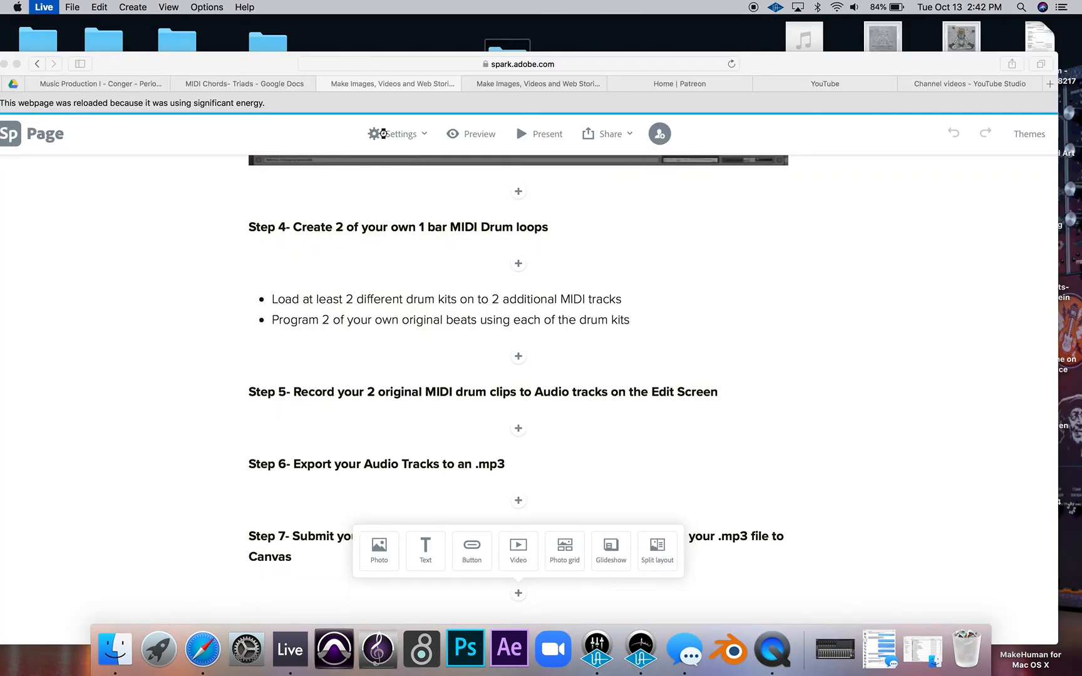
- In Safari, view the Assignments page of the Music Production I course and minimize the browser window
{"action": "left_click_drag", "start_coordinate": [250, 70], "coordinate": [297, 392]}
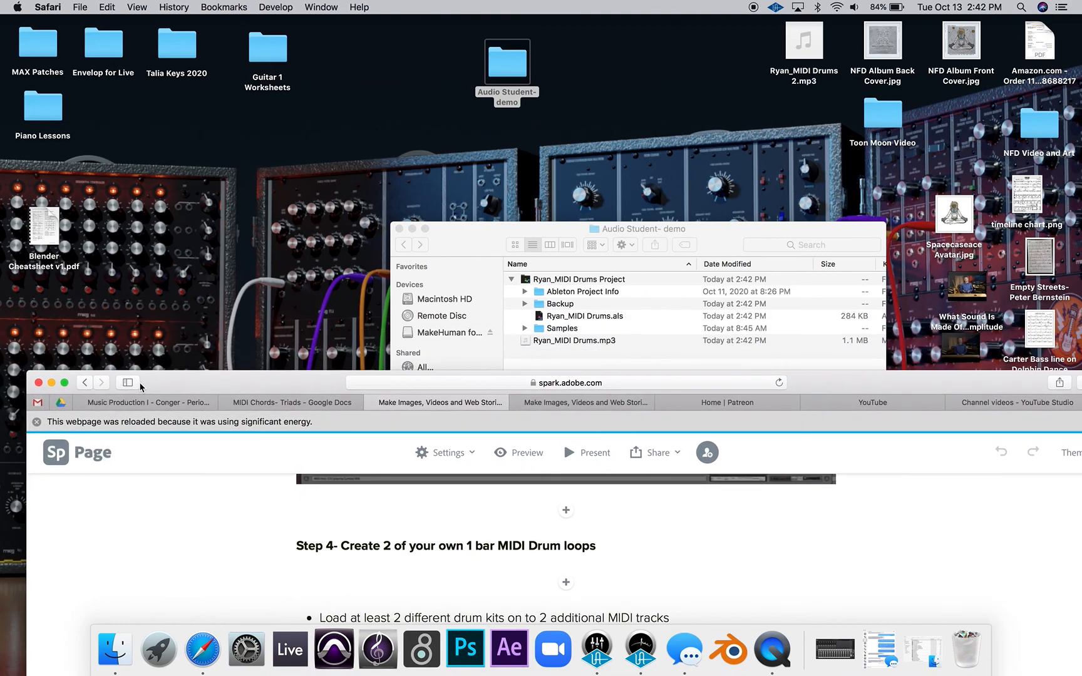
{"action": "left_click_drag", "start_coordinate": [141, 386], "coordinate": [185, 166]}
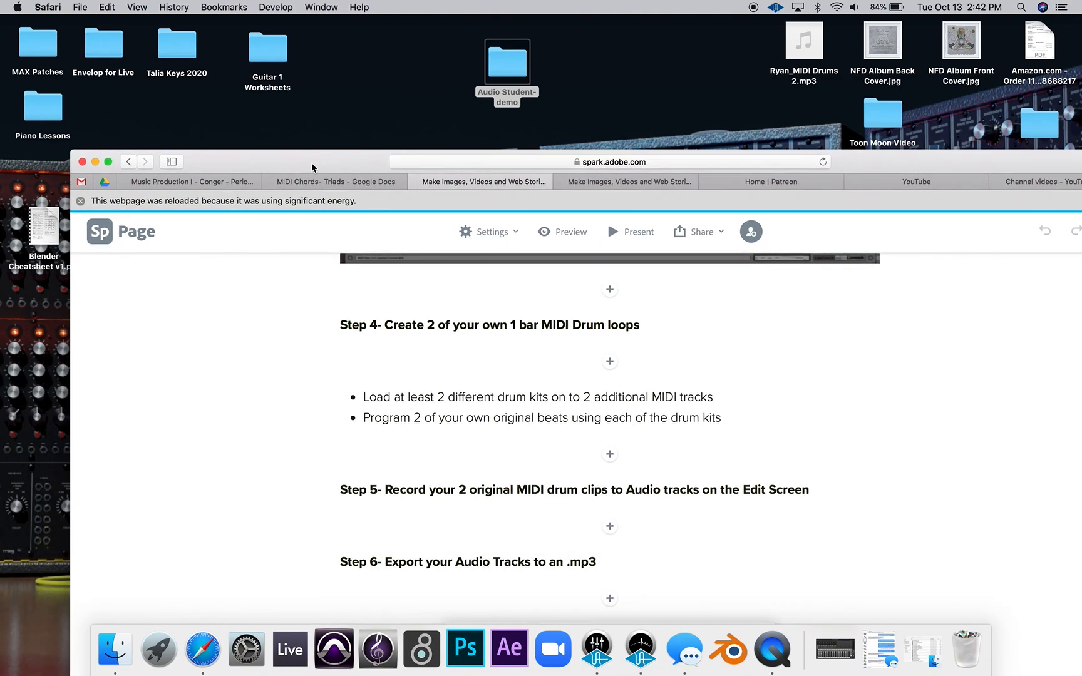
{"action": "left_click", "coordinate": [195, 181]}
{"action": "left_click_drag", "start_coordinate": [269, 157], "coordinate": [202, 38]}
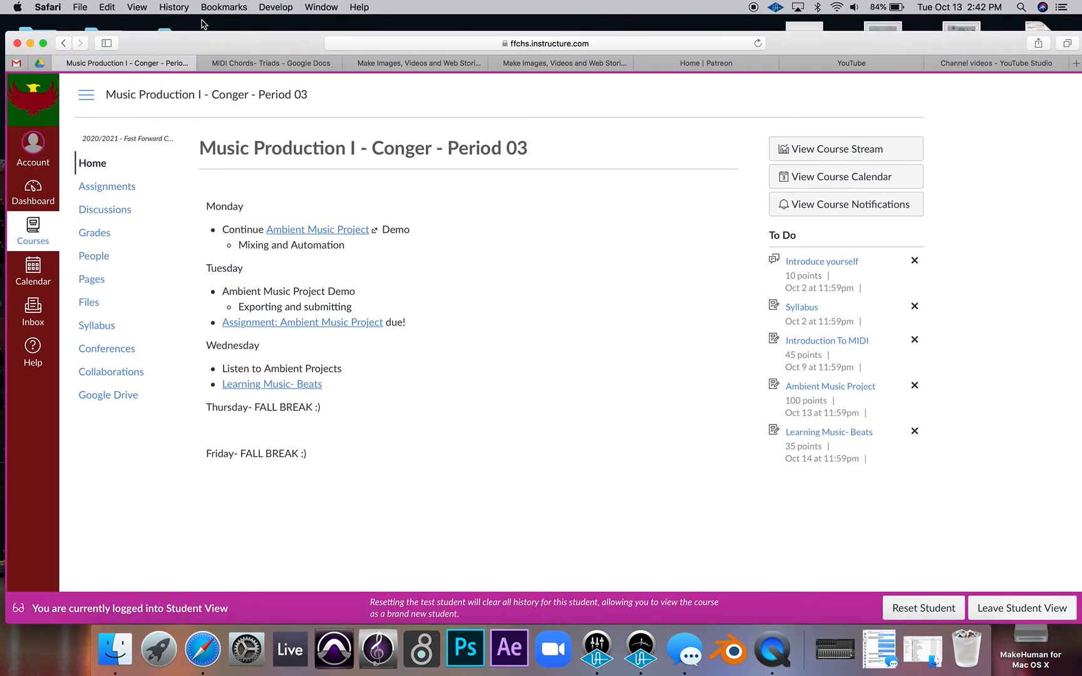
{"action": "left_click", "coordinate": [83, 189]}
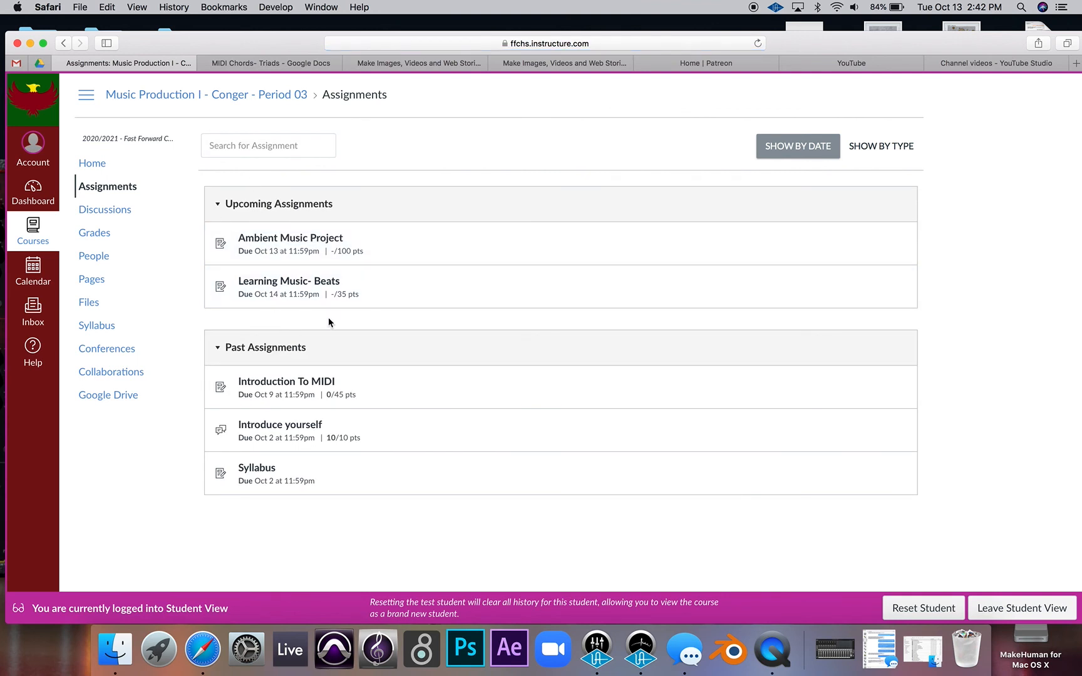
{"action": "left_click", "coordinate": [28, 45]}
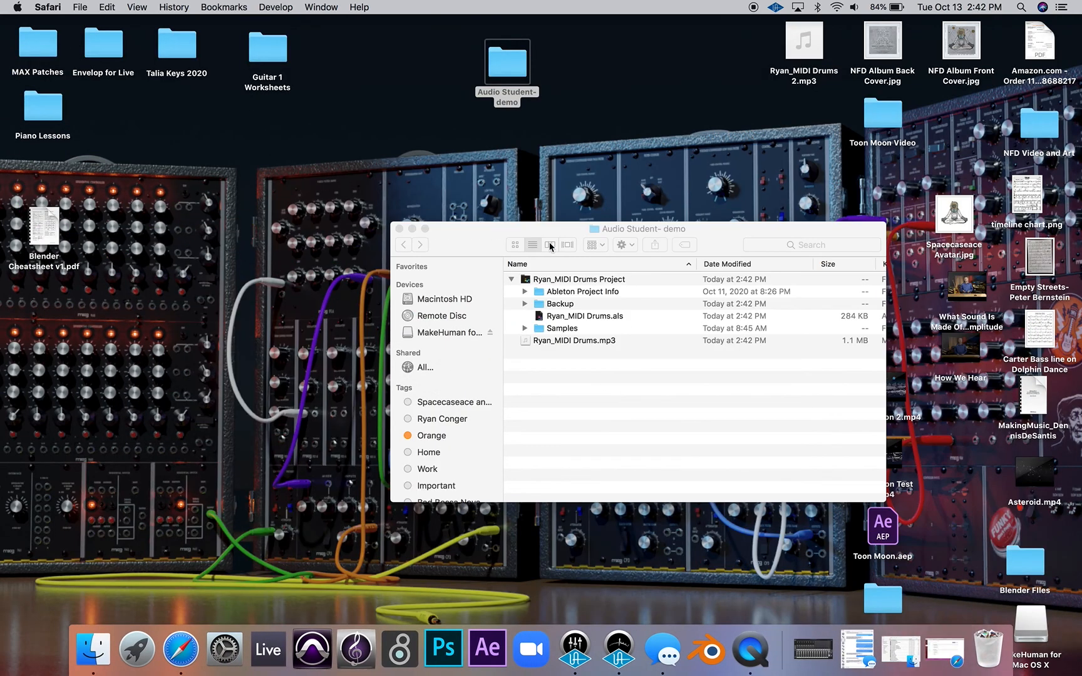
- Locate the exported MP3 and the project's .als file in the Audio Student- demo folder and display the folder as icons
{"action": "left_click_drag", "start_coordinate": [458, 234], "coordinate": [348, 163]}
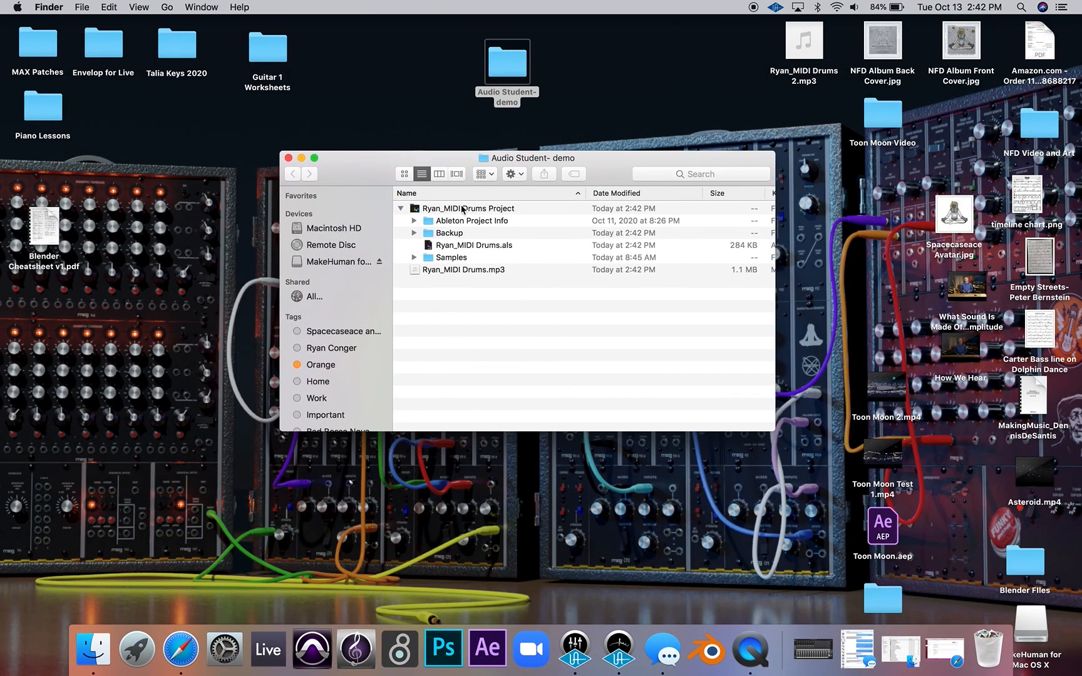
{"action": "left_click", "coordinate": [460, 270]}
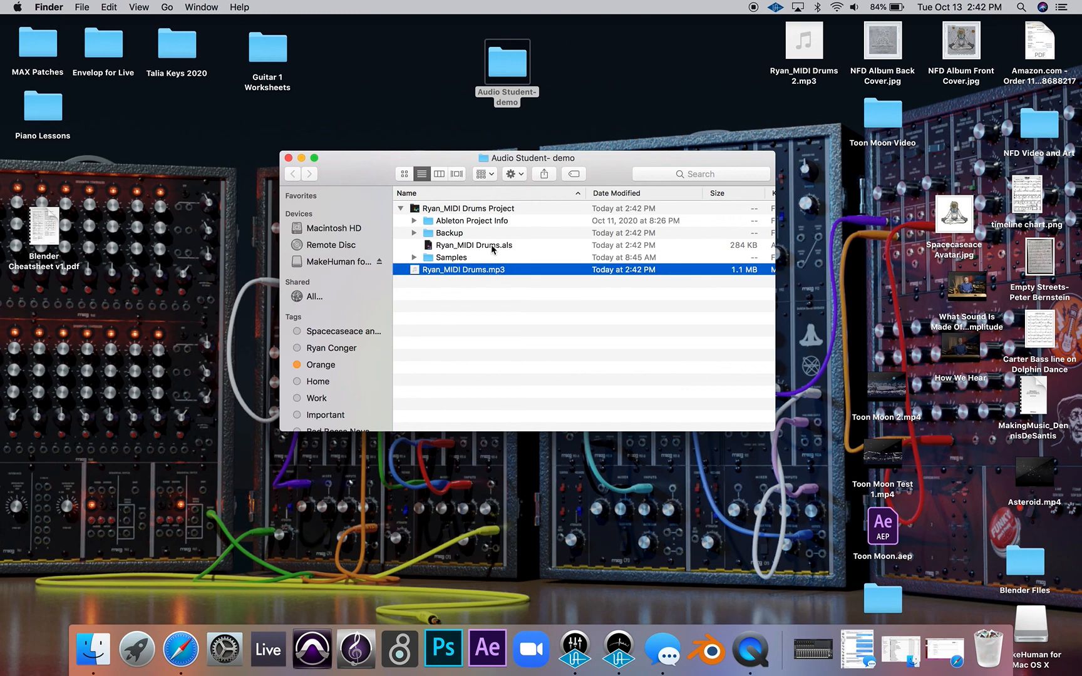
{"action": "left_click", "coordinate": [492, 248]}
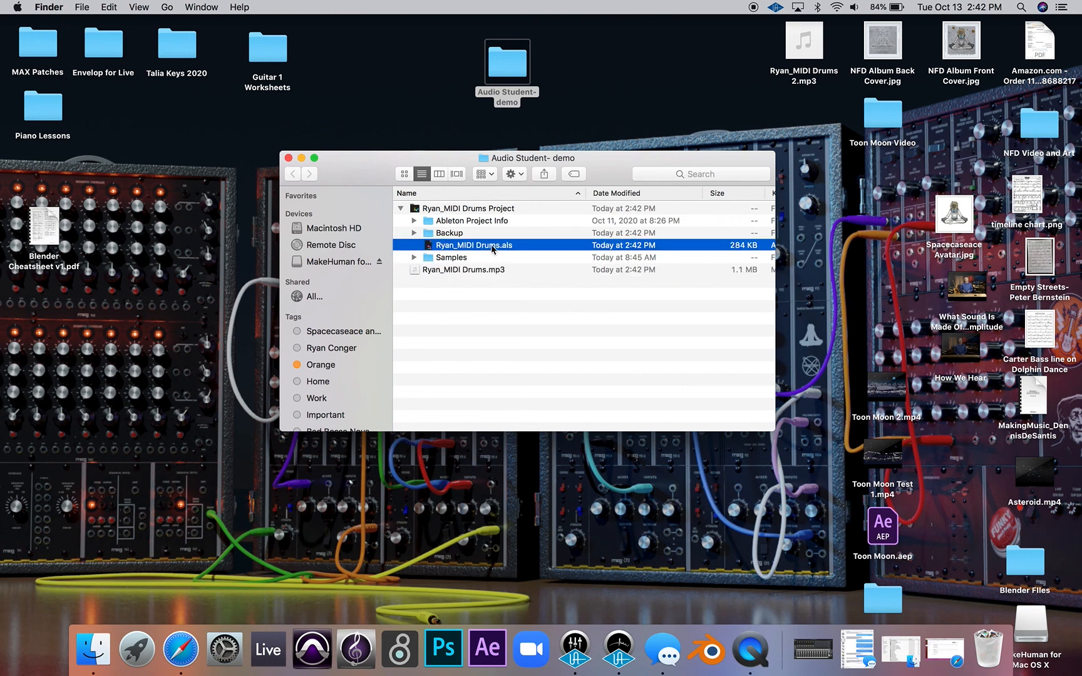
{"action": "left_click", "coordinate": [405, 174]}
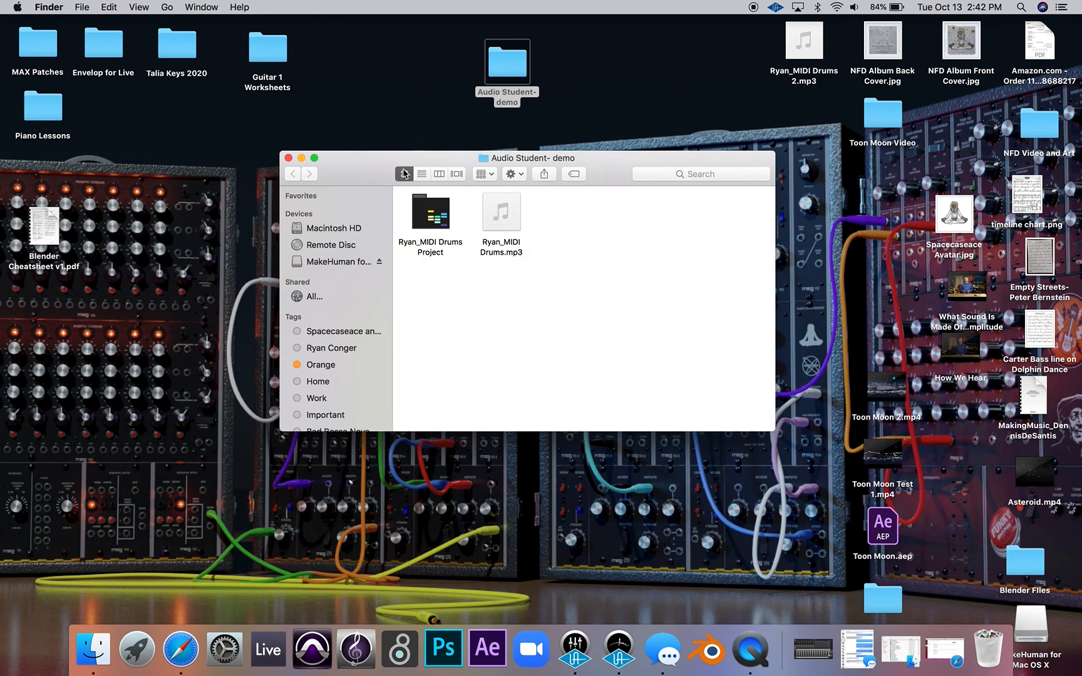
- Examine the MIDI Drums Project folder for the .als file and the MP3 stored beside that folder, and close the Finder window
{"action": "double_click", "coordinate": [442, 216]}
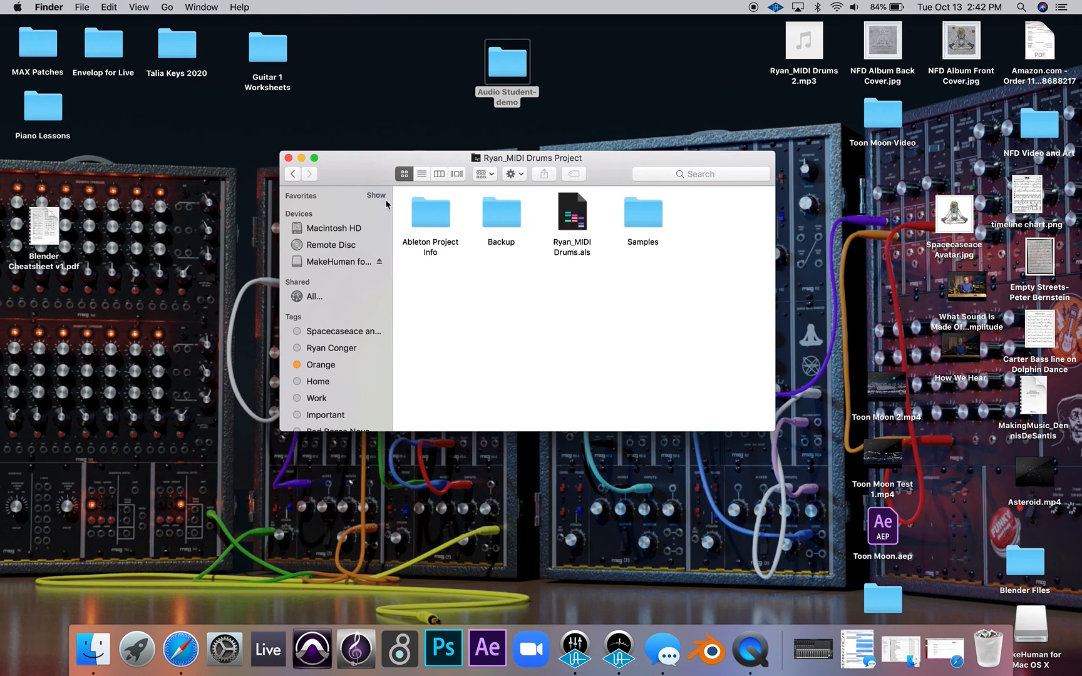
{"action": "left_click", "coordinate": [290, 174]}
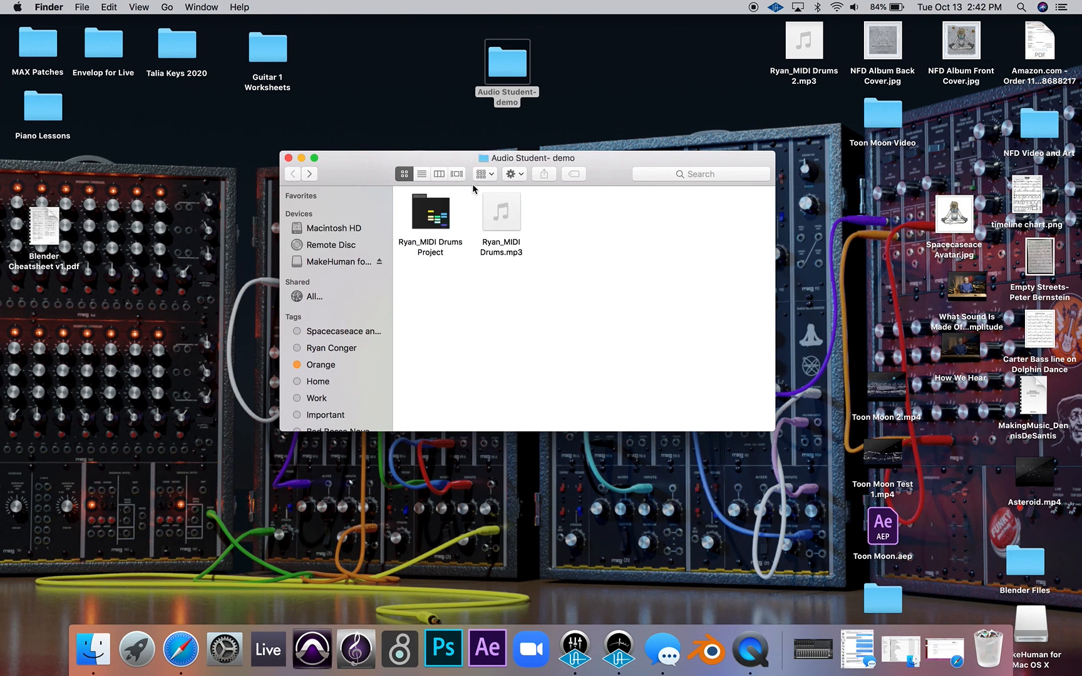
{"action": "mouse_move", "coordinate": [509, 224]}
{"action": "left_click", "coordinate": [502, 216]}
{"action": "double_click", "coordinate": [427, 216]}
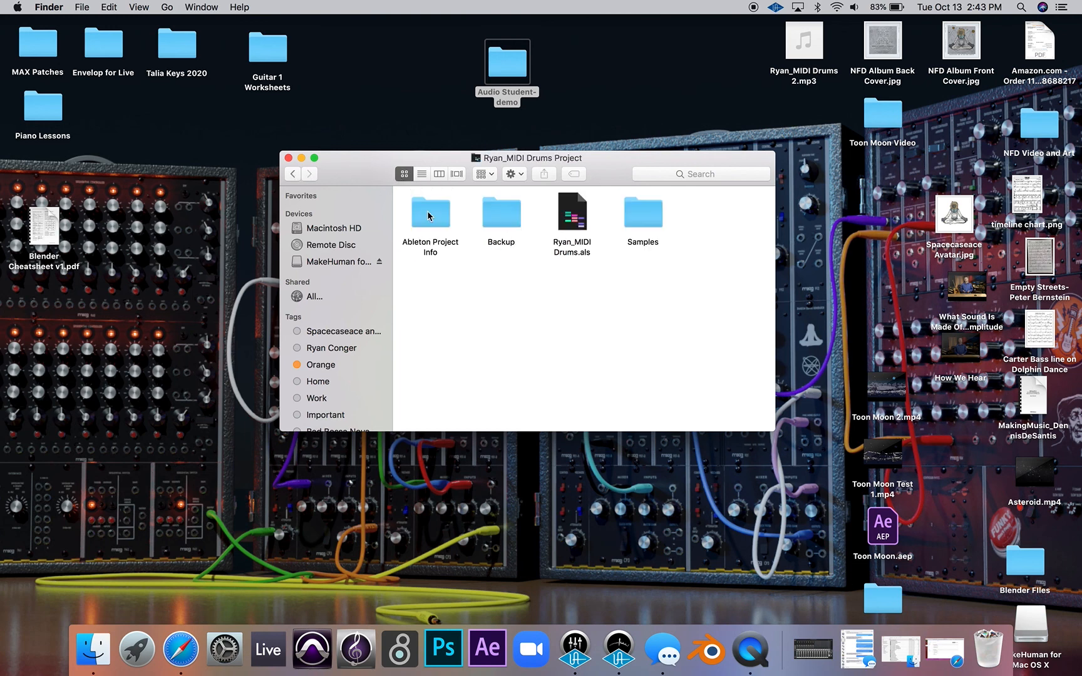
{"action": "left_click", "coordinate": [292, 174]}
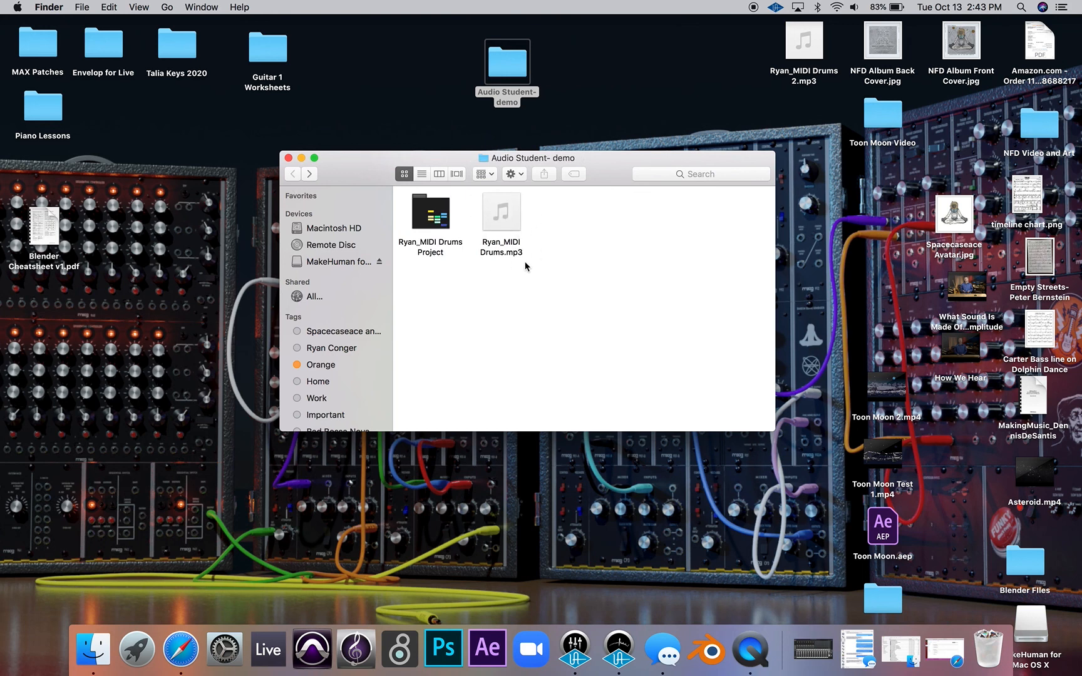
{"action": "double_click", "coordinate": [430, 212]}
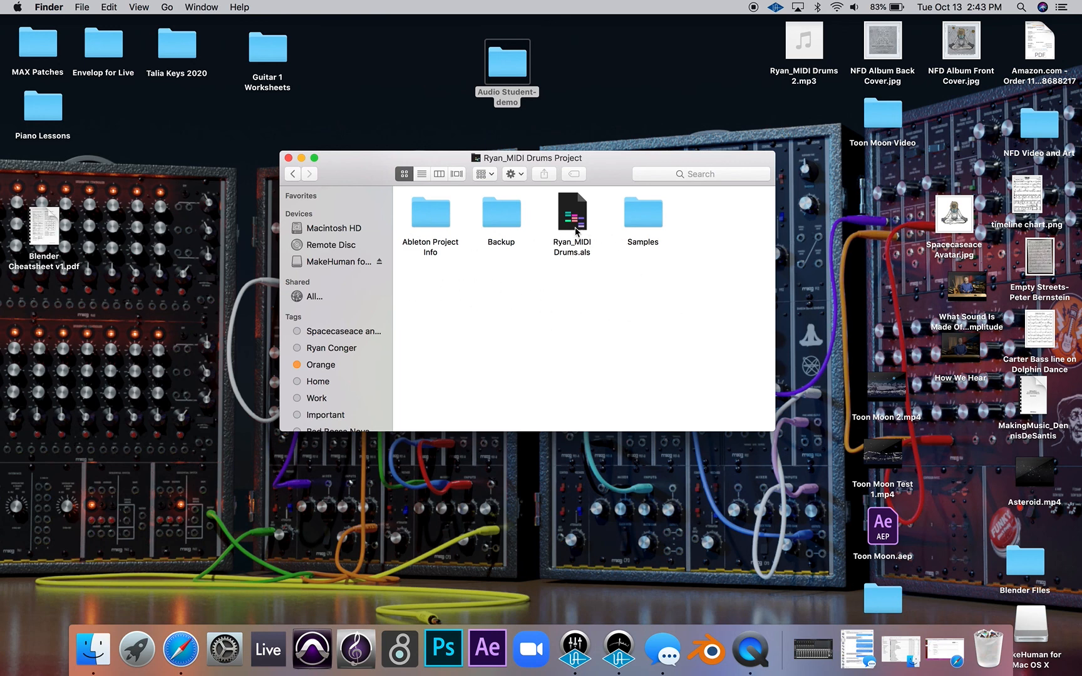
{"action": "left_click", "coordinate": [293, 175]}
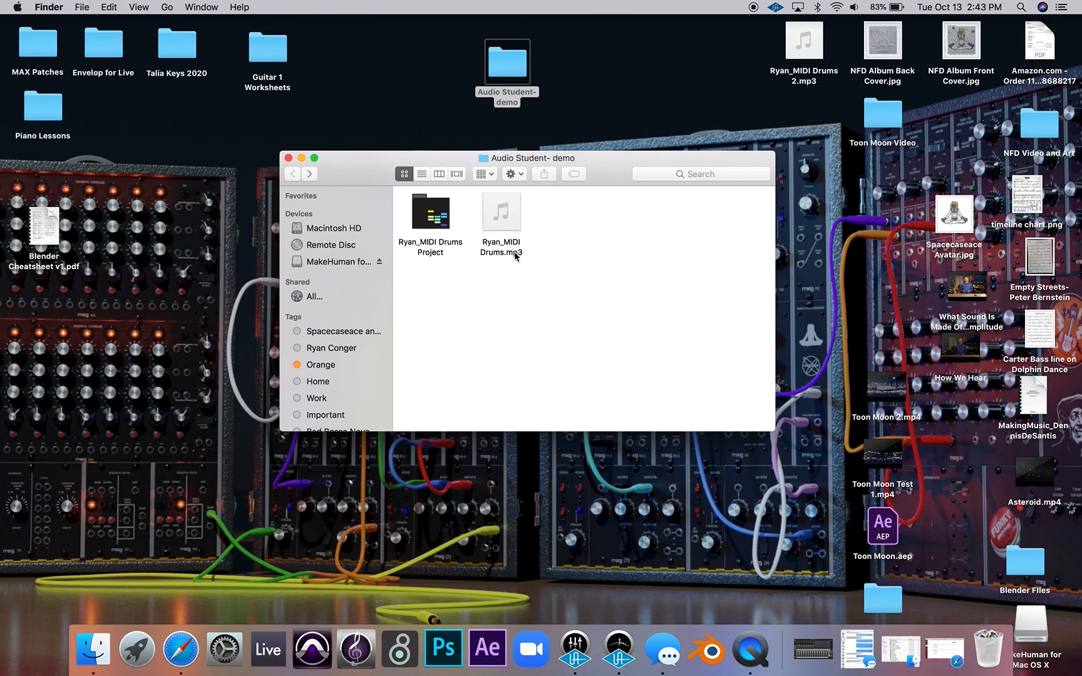
{"action": "left_click", "coordinate": [288, 158]}
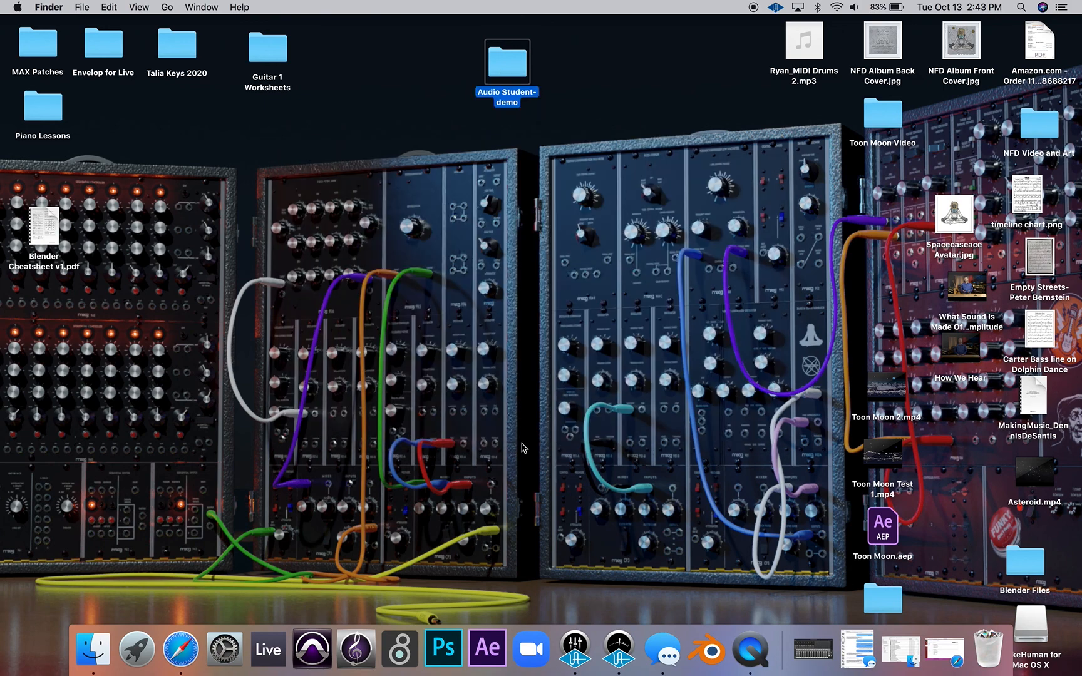